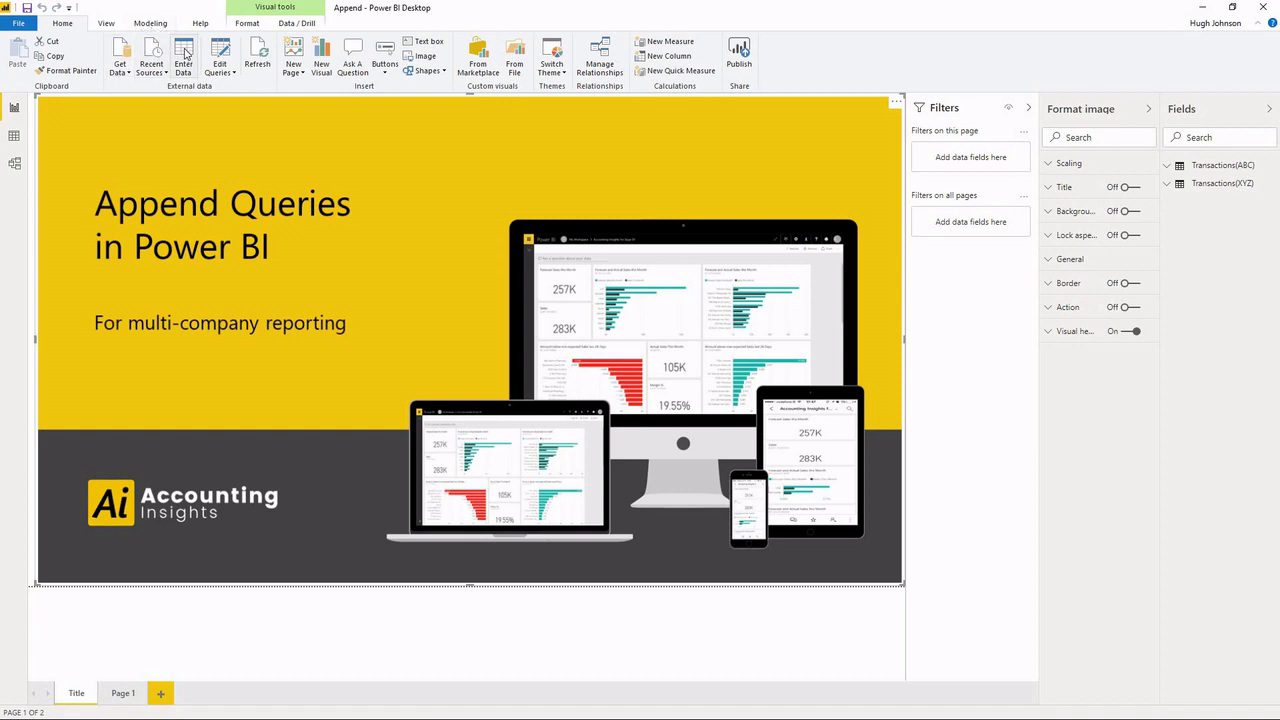
Start a hand-entered table with columns named ComapnyID and Company.
{"action": "left_click", "coordinate": [183, 55]}
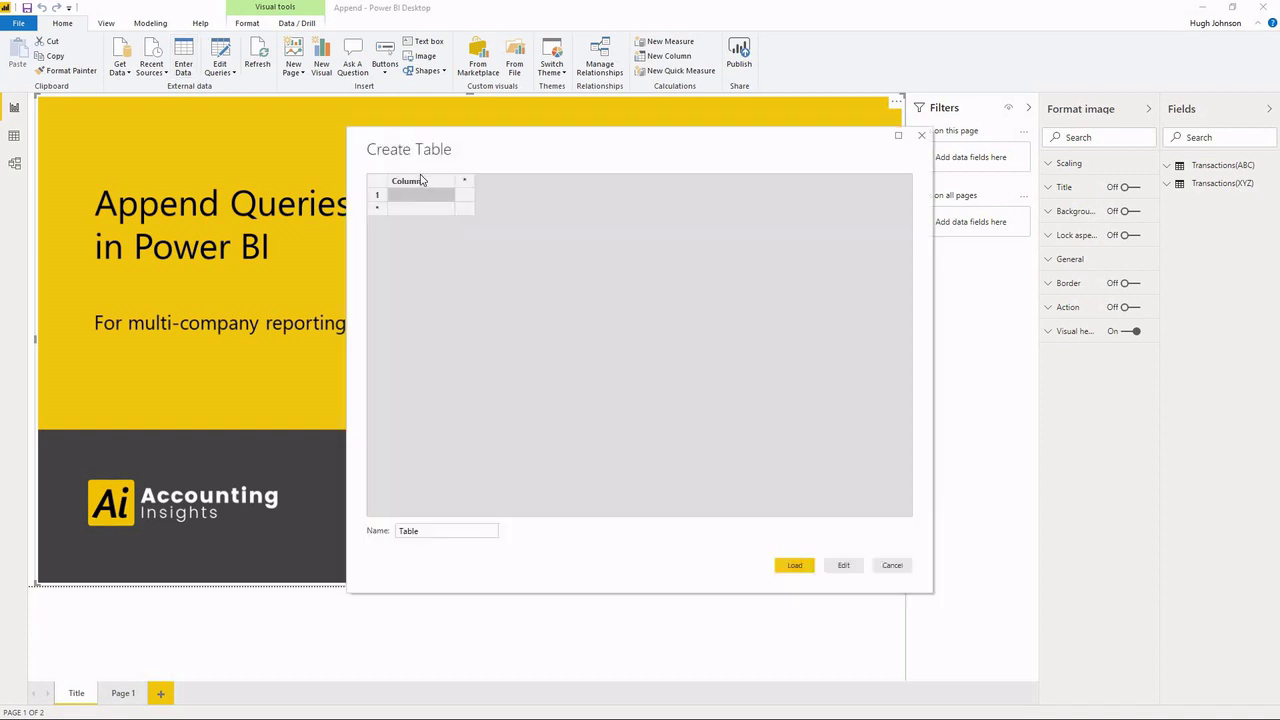
{"action": "double_click", "coordinate": [421, 182]}
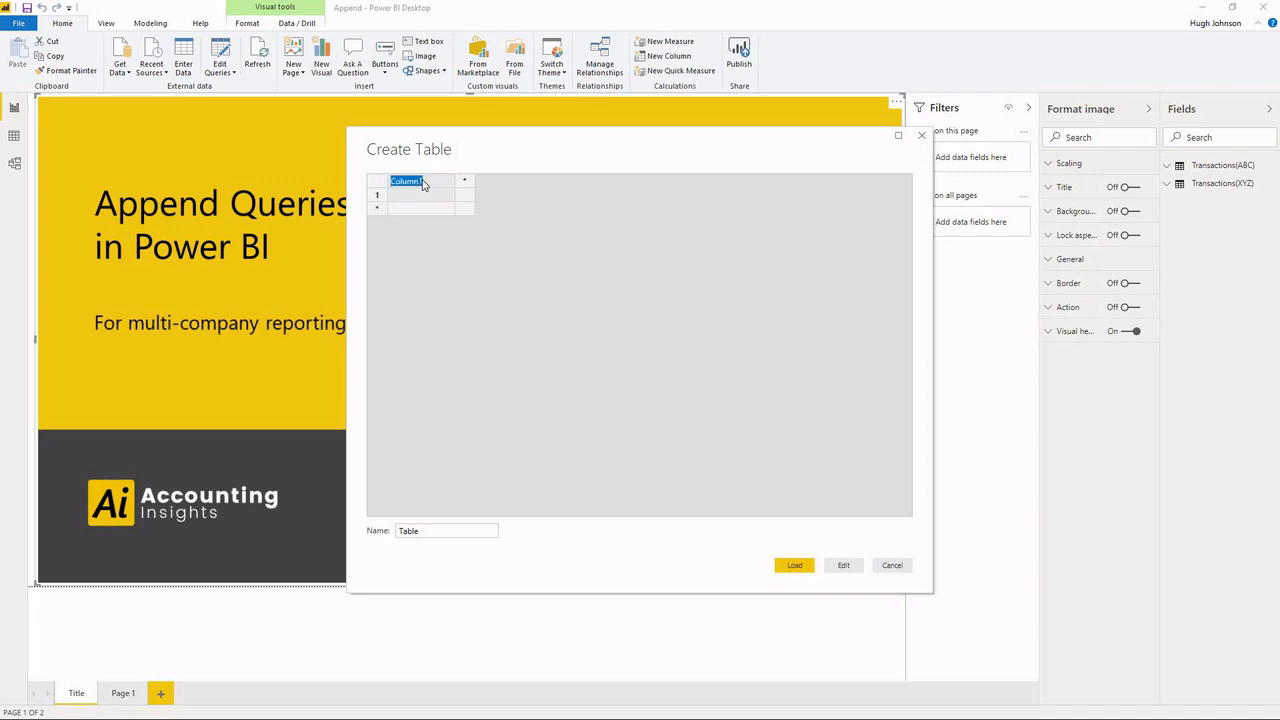
{"action": "type", "text": "ComapnyID"}
{"action": "key", "text": "Tab"}
{"action": "type", "text": "Company"}
{"action": "key", "text": "Return"}
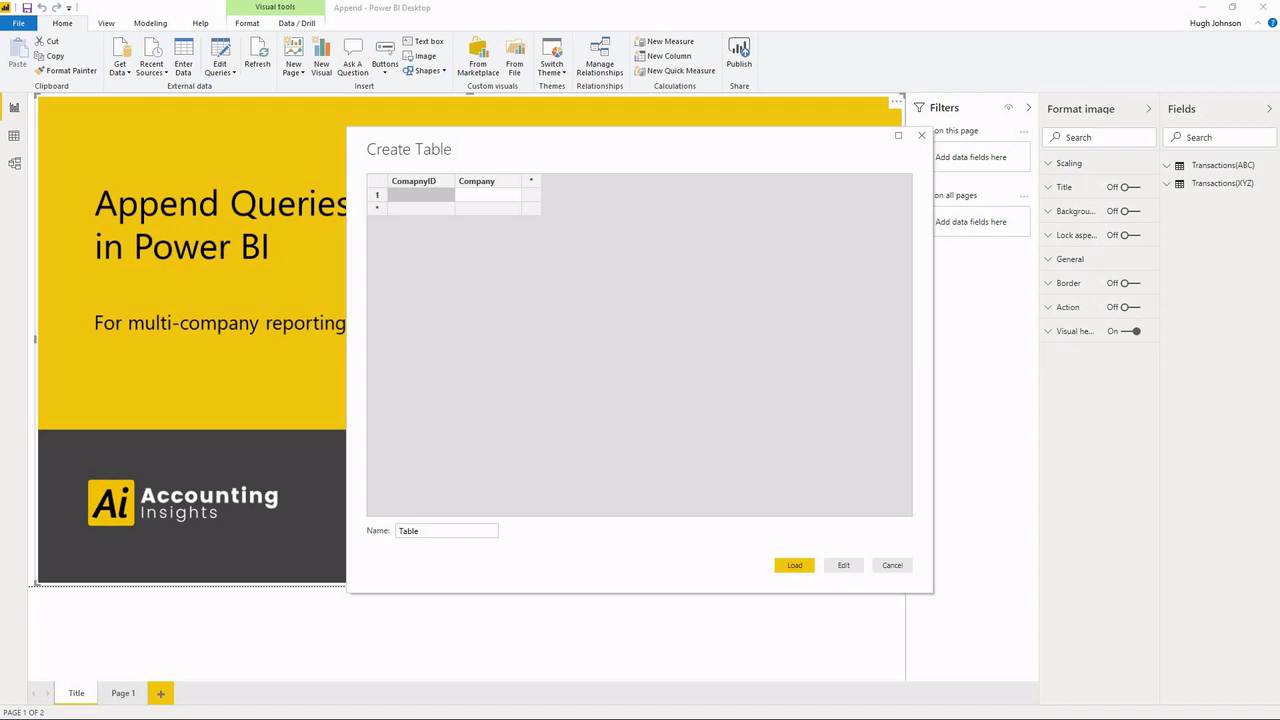
Enter the rows 1 ABC and 2 XYZ.
{"action": "type", "text": "1"}
{"action": "left_click", "coordinate": [477, 197]}
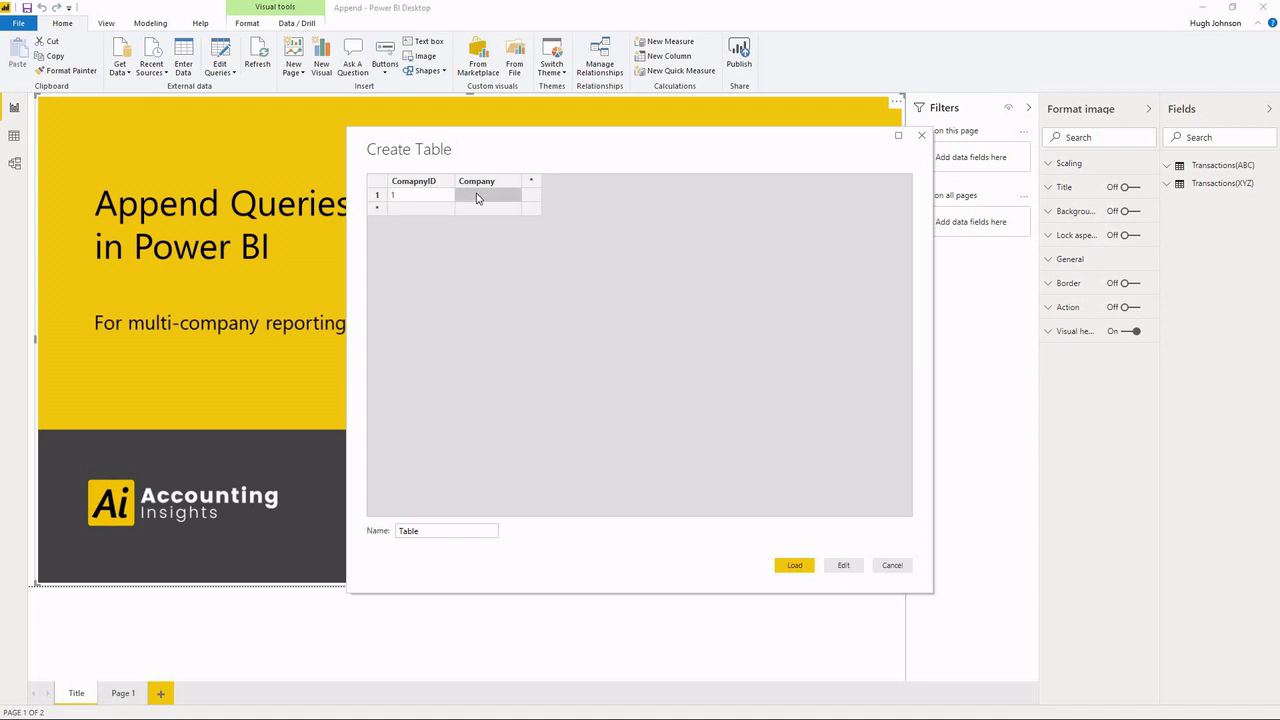
{"action": "type", "text": "ABC"}
{"action": "left_click", "coordinate": [426, 208]}
{"action": "type", "text": "2"}
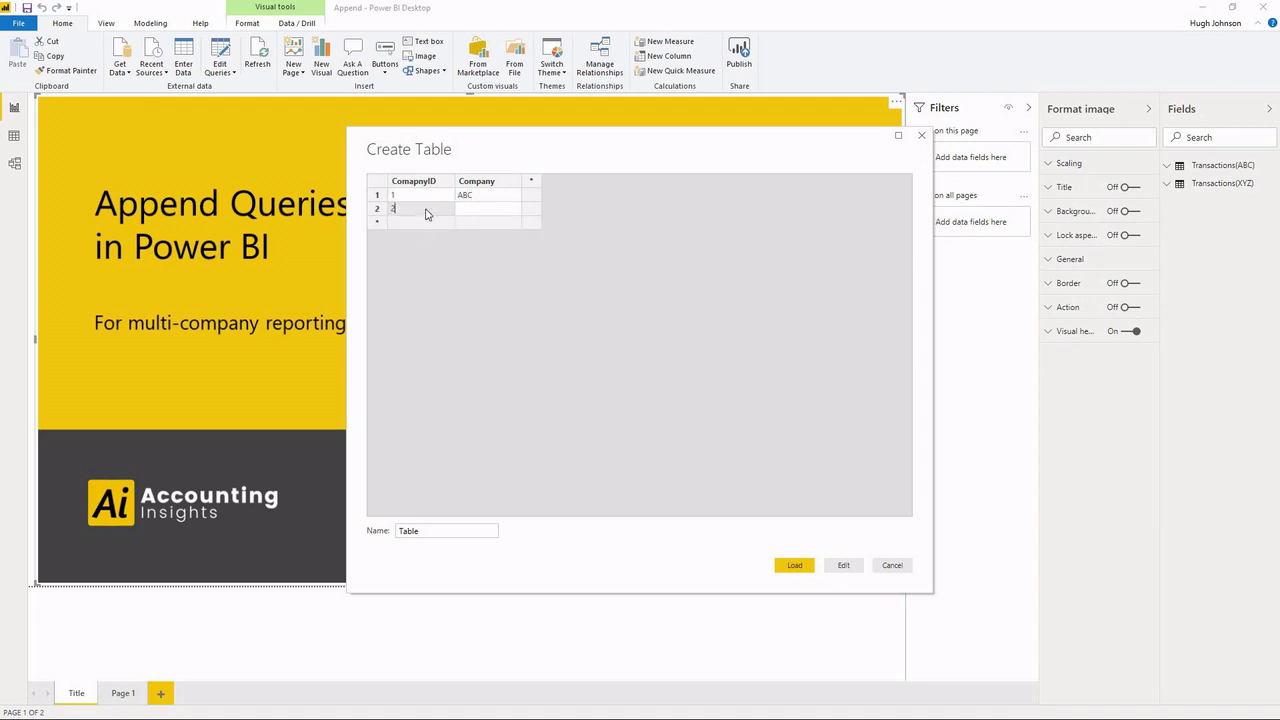
{"action": "left_click", "coordinate": [474, 213]}
{"action": "type", "text": "XYZ"}
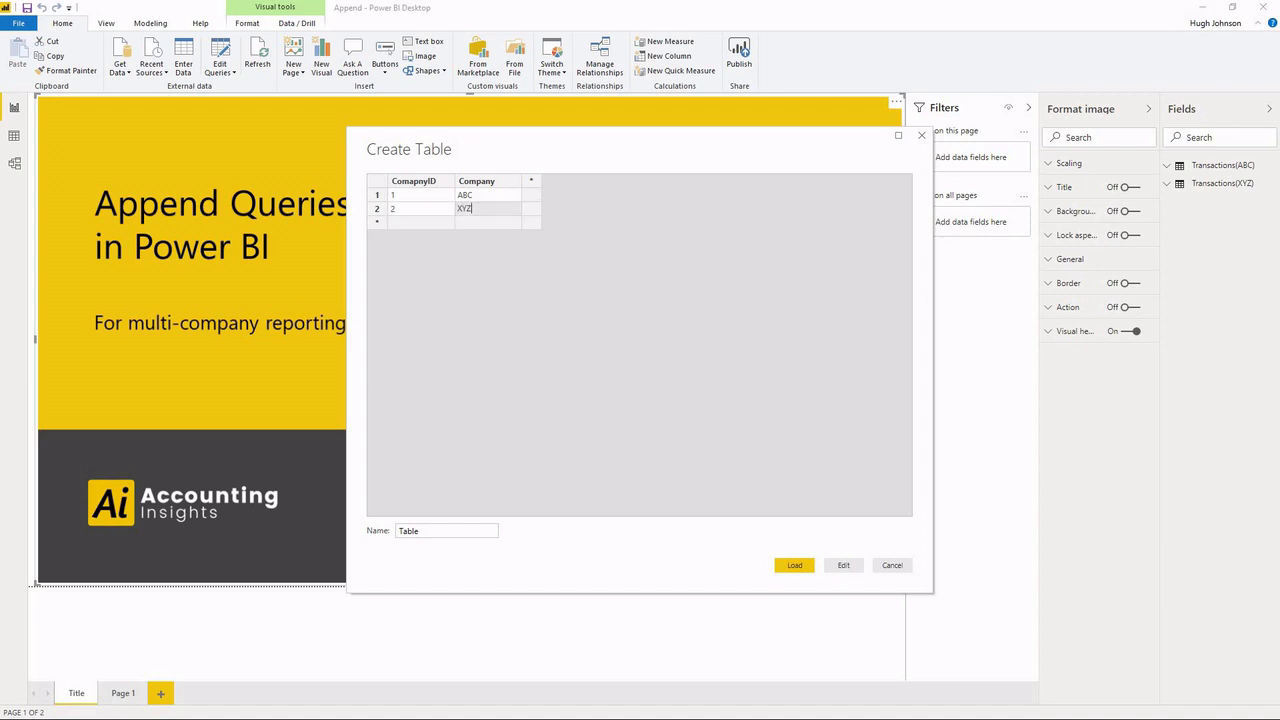
Name the table Companies and load it into the model.
{"action": "double_click", "coordinate": [408, 532]}
{"action": "type", "text": "Companies"}
{"action": "left_click", "coordinate": [788, 566]}
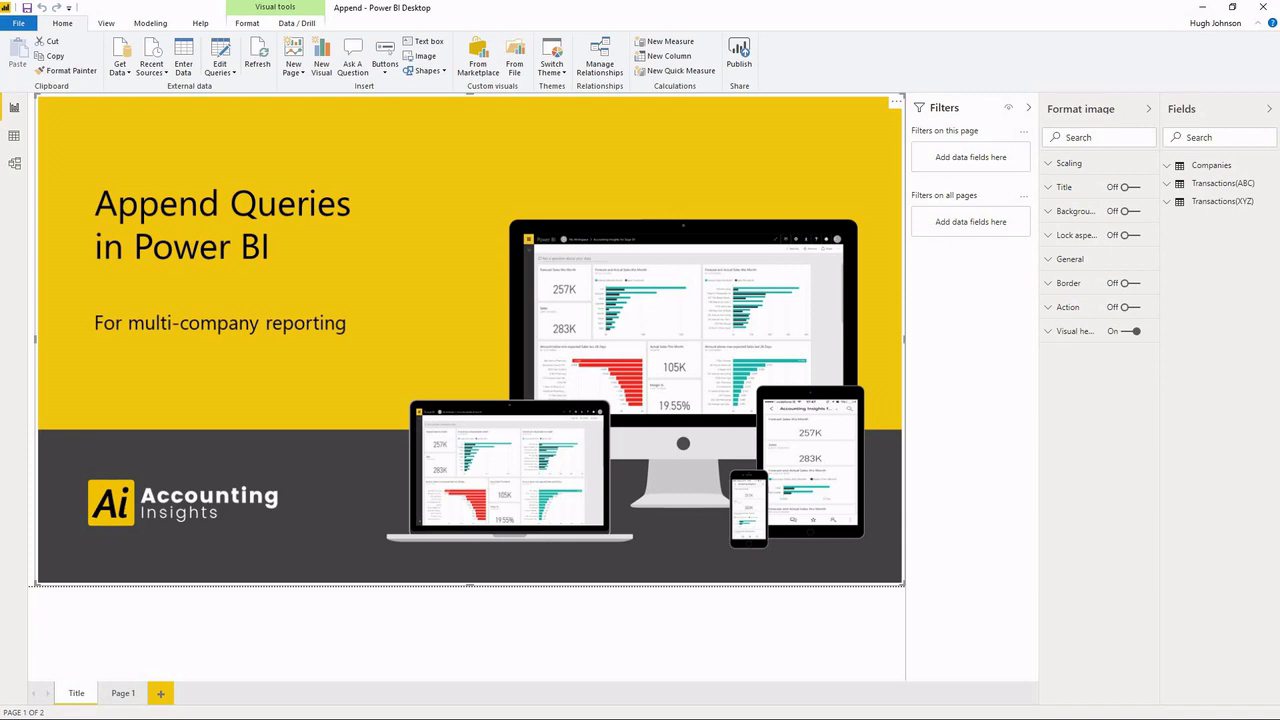
In Data view, check the Companies table's two rows, then display Transactions(ABC).
{"action": "left_click", "coordinate": [14, 136]}
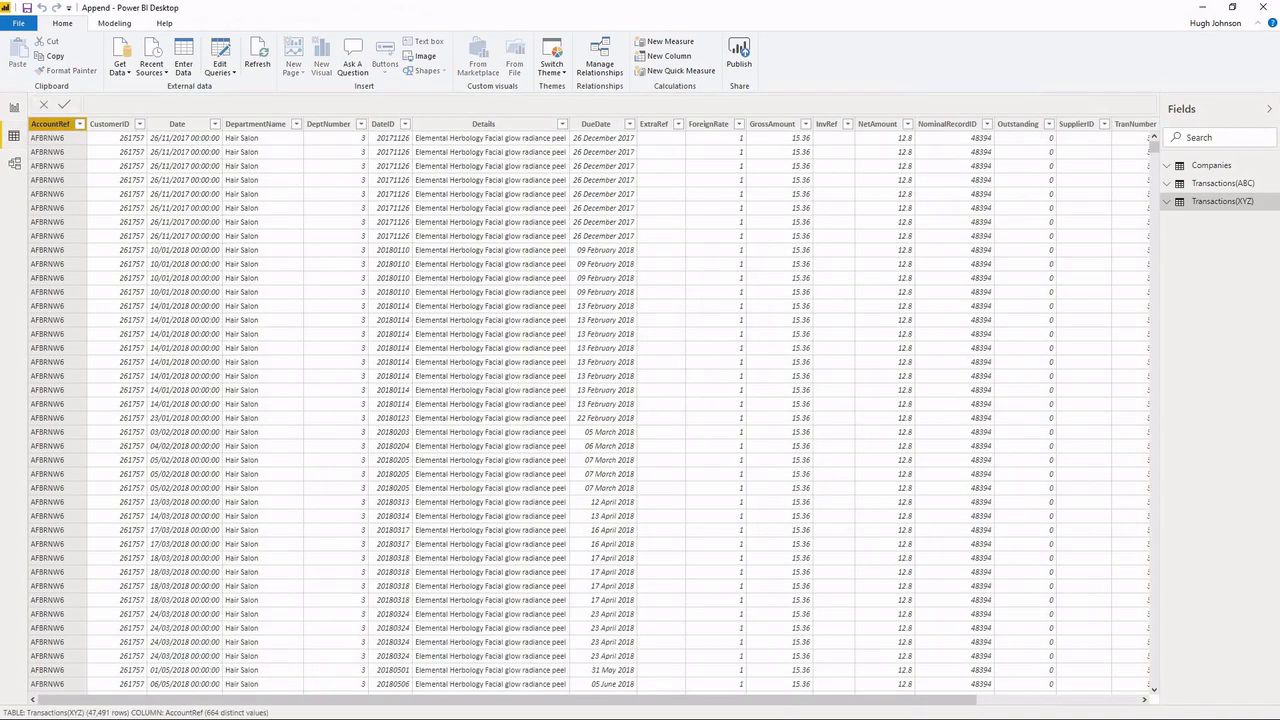
{"action": "left_click", "coordinate": [1222, 166]}
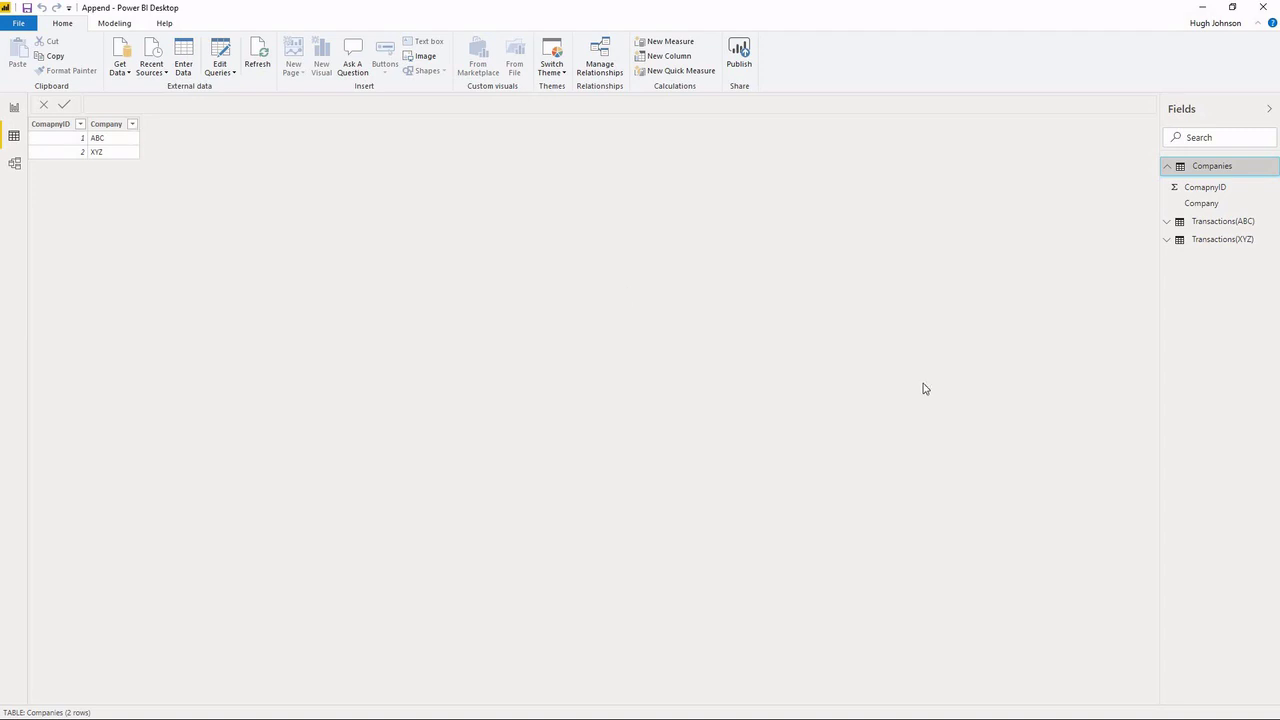
{"action": "left_click", "coordinate": [1168, 226]}
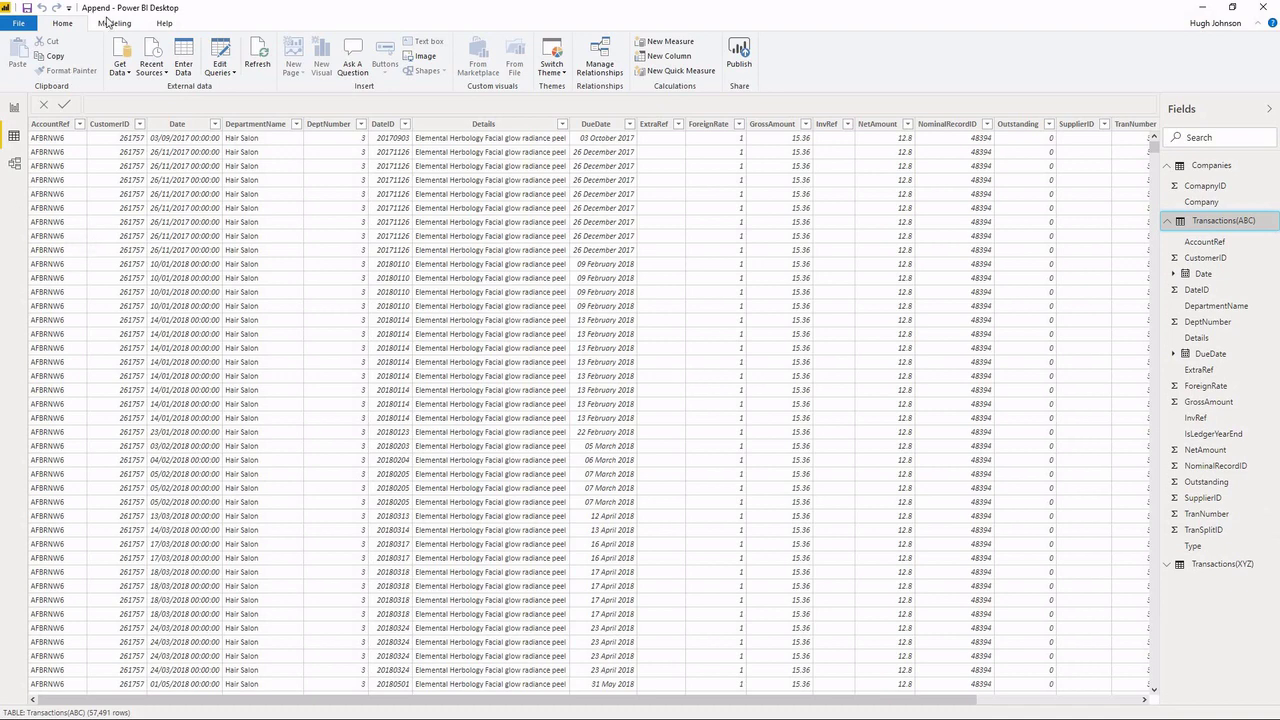
In Power Query, add a custom column CompanyID with formula = 1 to Transactions(ABC).
{"action": "left_click", "coordinate": [221, 55]}
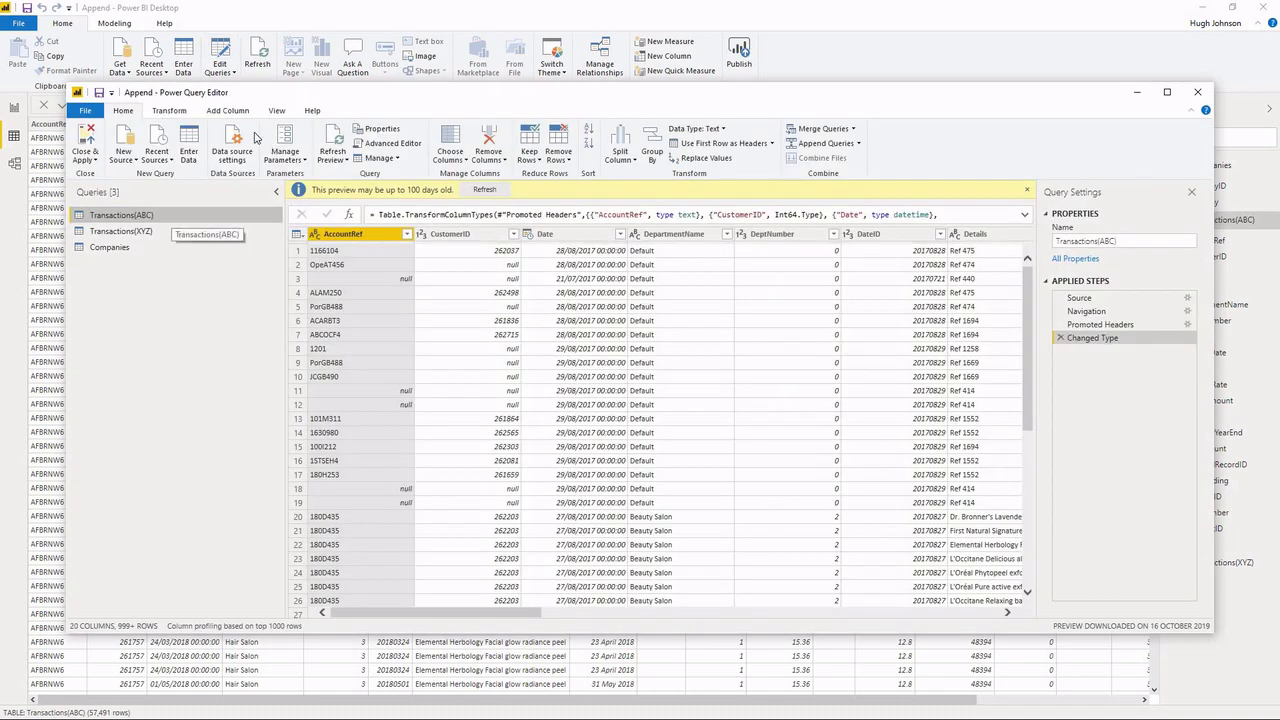
{"action": "left_click", "coordinate": [227, 110]}
{"action": "left_click", "coordinate": [134, 142]}
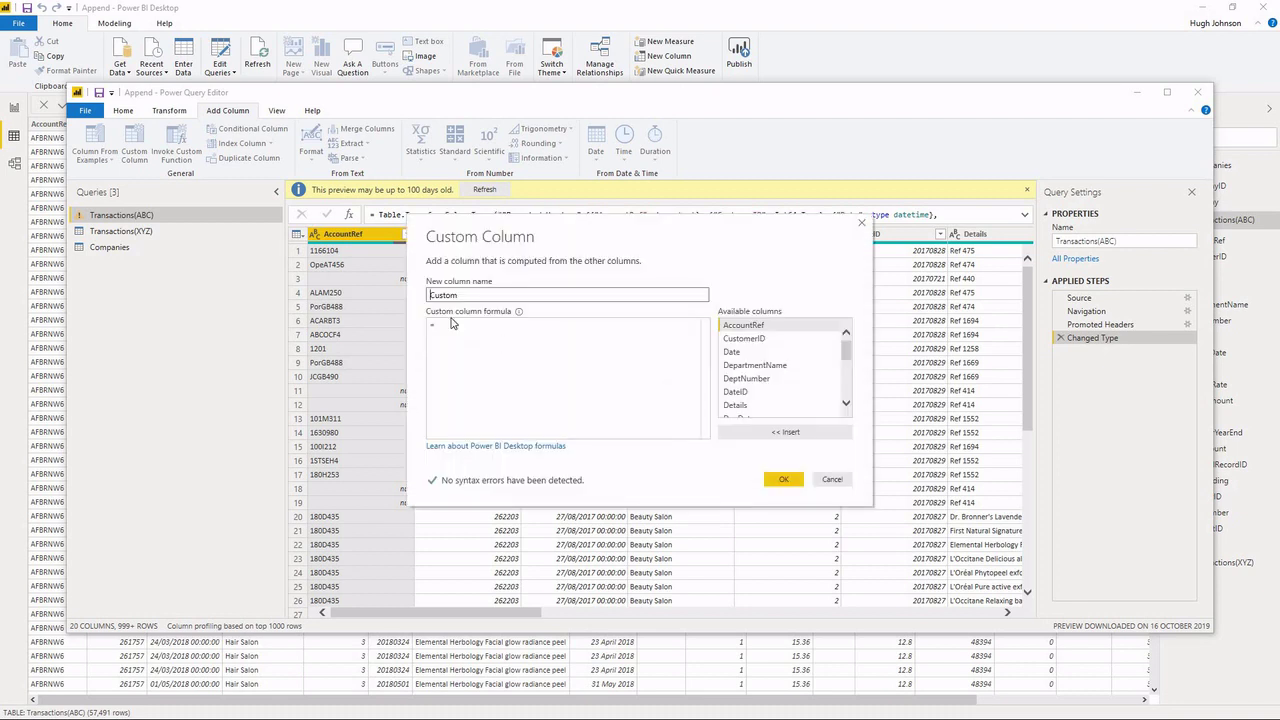
{"action": "double_click", "coordinate": [441, 295]}
{"action": "type", "text": "CompanyID"}
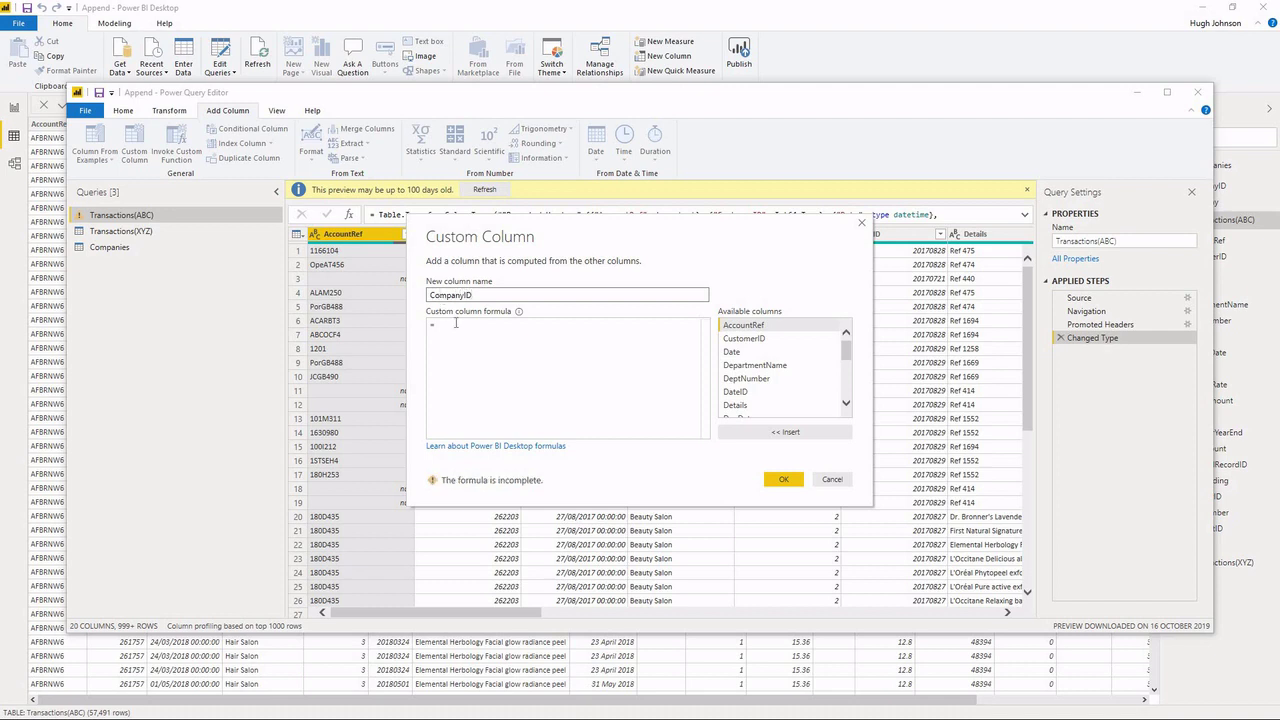
{"action": "left_click", "coordinate": [456, 323]}
{"action": "type", "text": "1"}
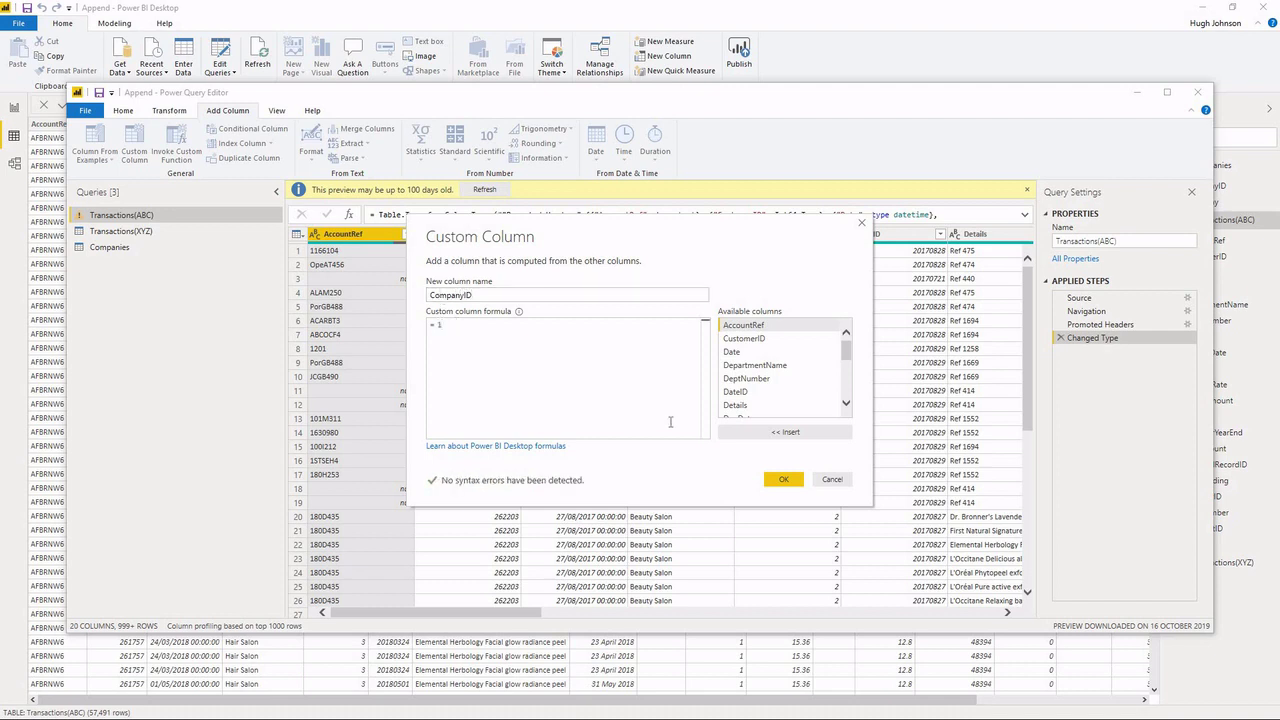
{"action": "left_click", "coordinate": [784, 479]}
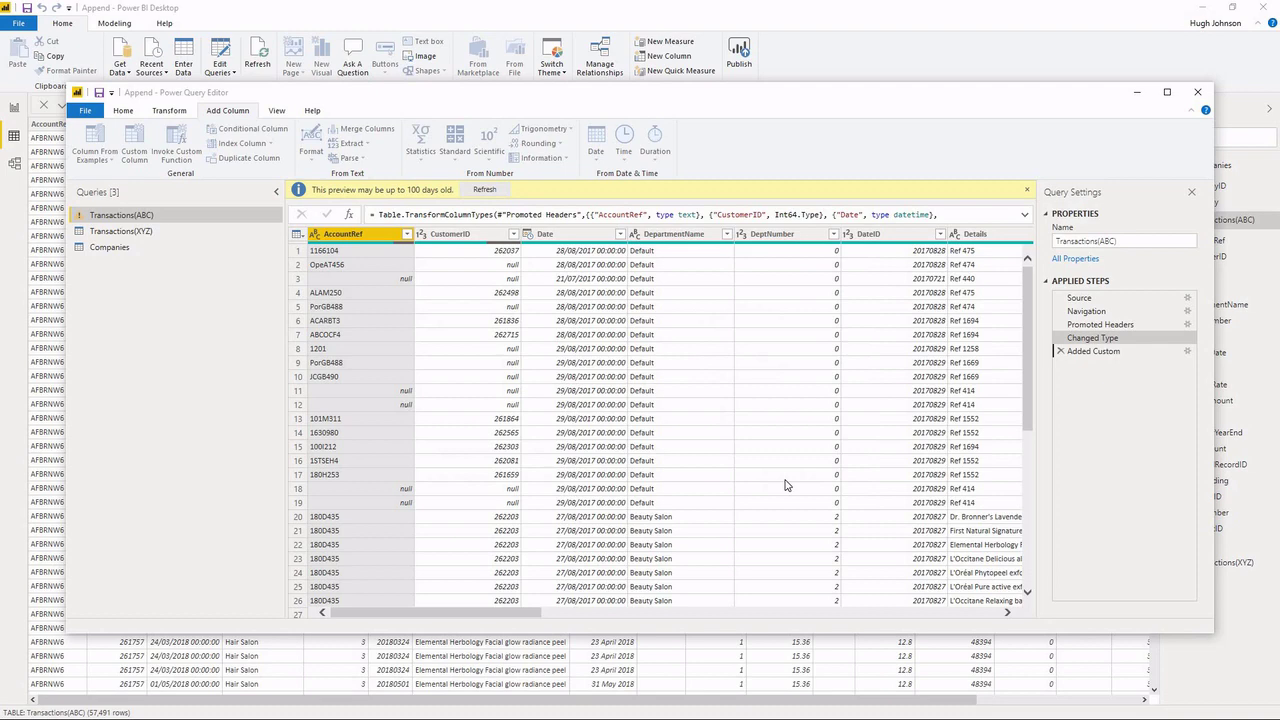
Add a custom column CompanyID with formula = 2 to the Transactions(XYZ) query.
{"action": "left_click", "coordinate": [150, 231]}
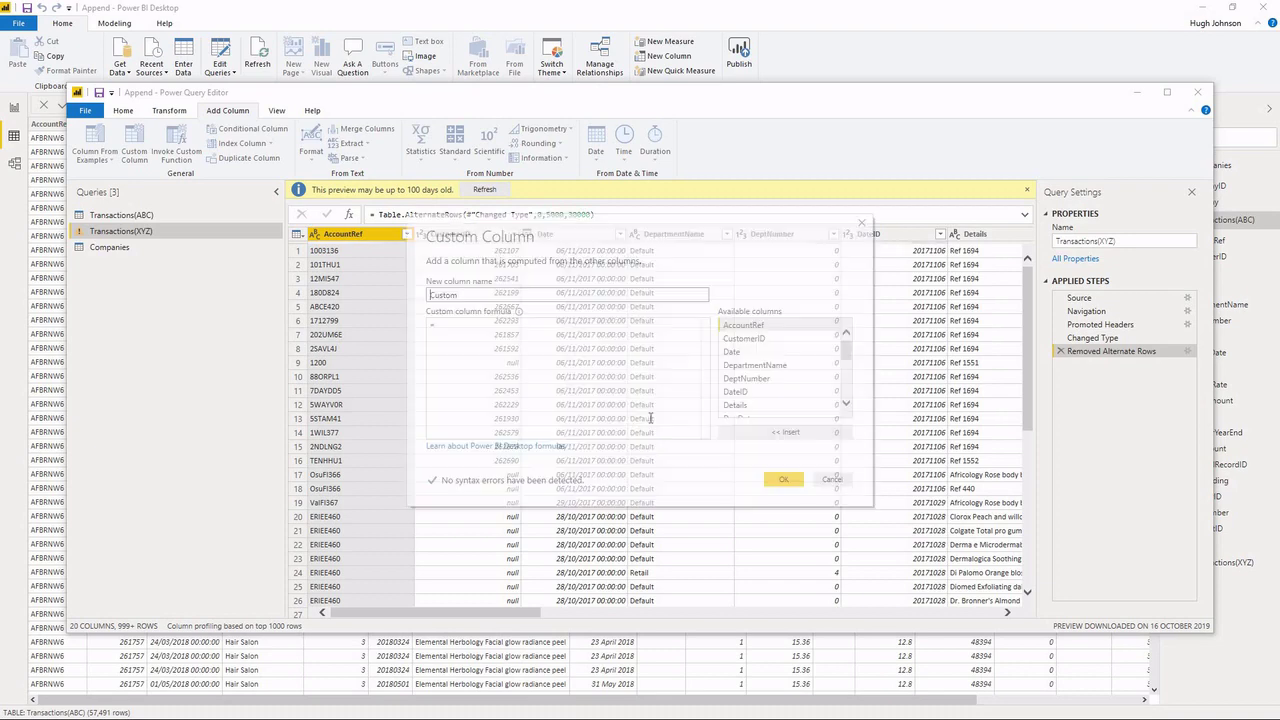
{"action": "double_click", "coordinate": [441, 294]}
{"action": "type", "text": "CompanyID"}
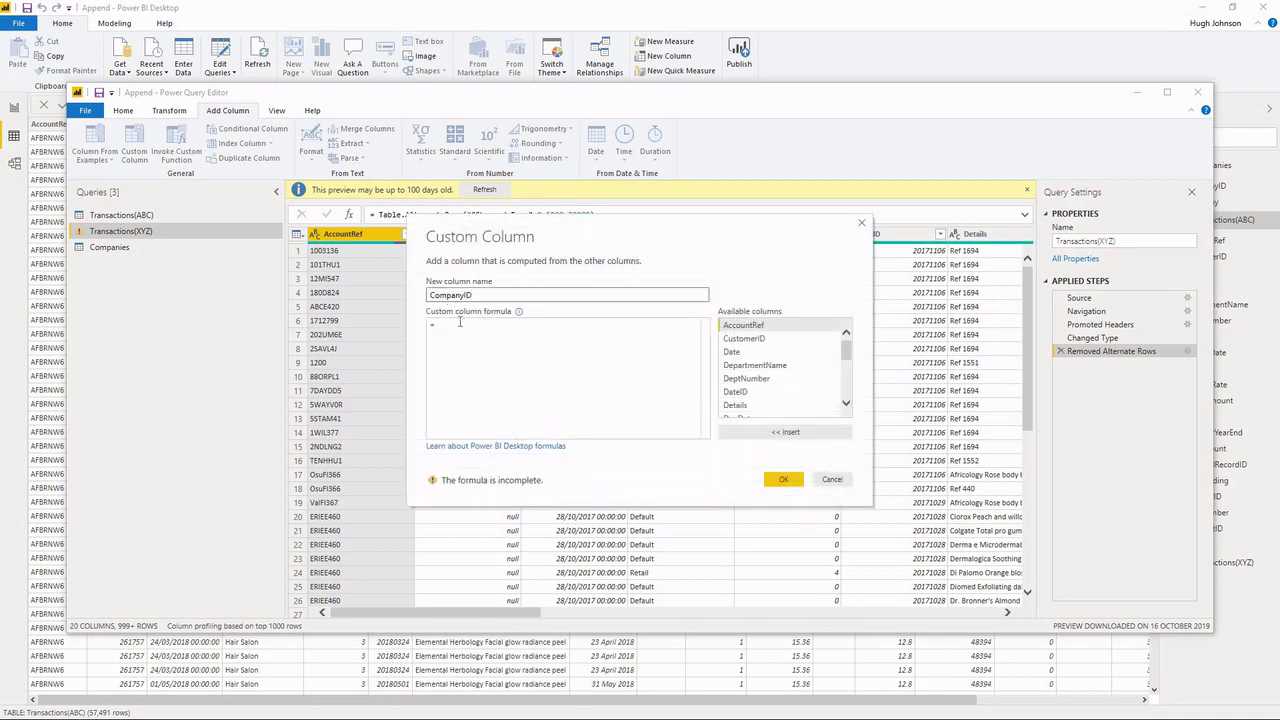
{"action": "left_click", "coordinate": [460, 324]}
{"action": "type", "text": "2"}
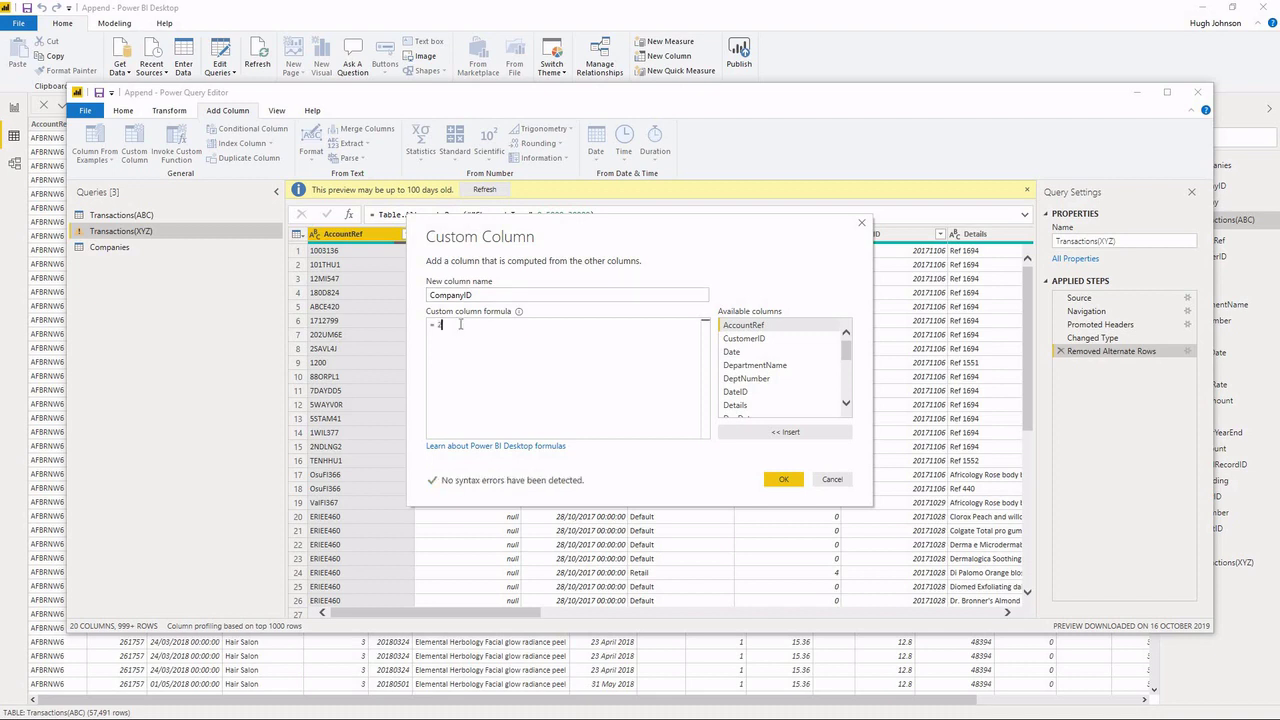
{"action": "left_click", "coordinate": [783, 479]}
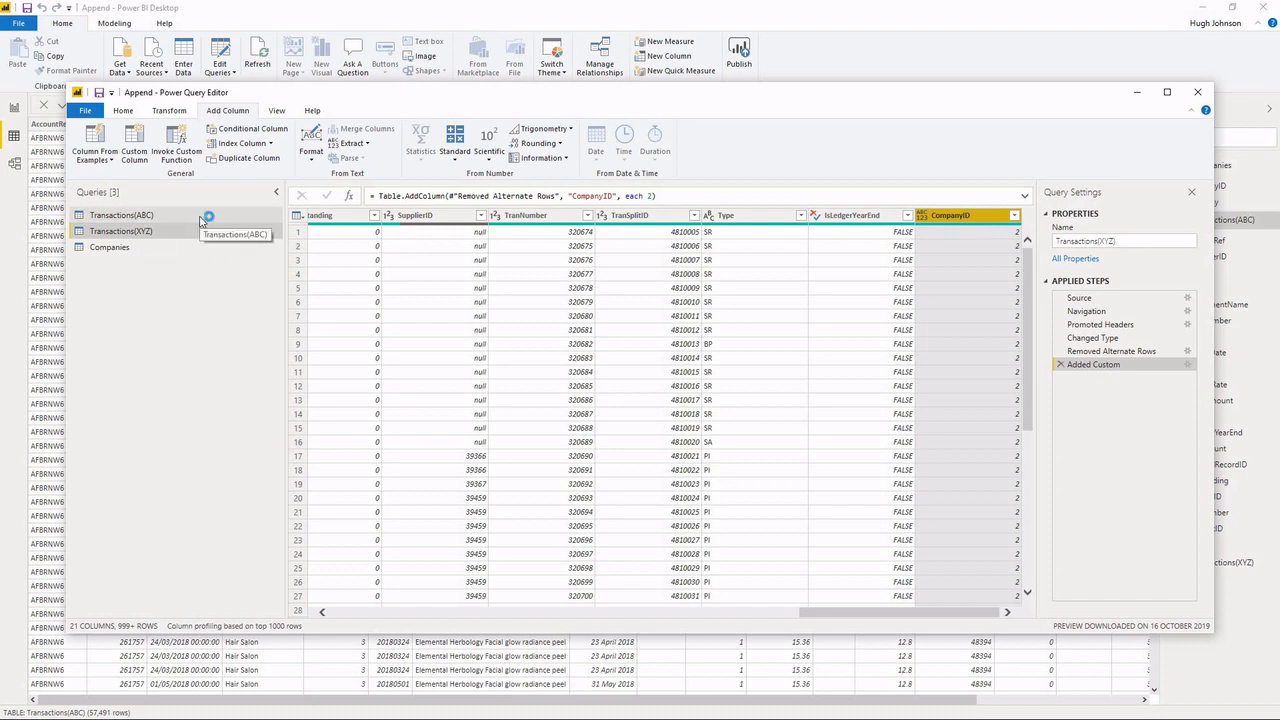
Append Transactions(XYZ) onto Transactions(ABC) and trim the query name to Transactions.
{"action": "left_click", "coordinate": [200, 219]}
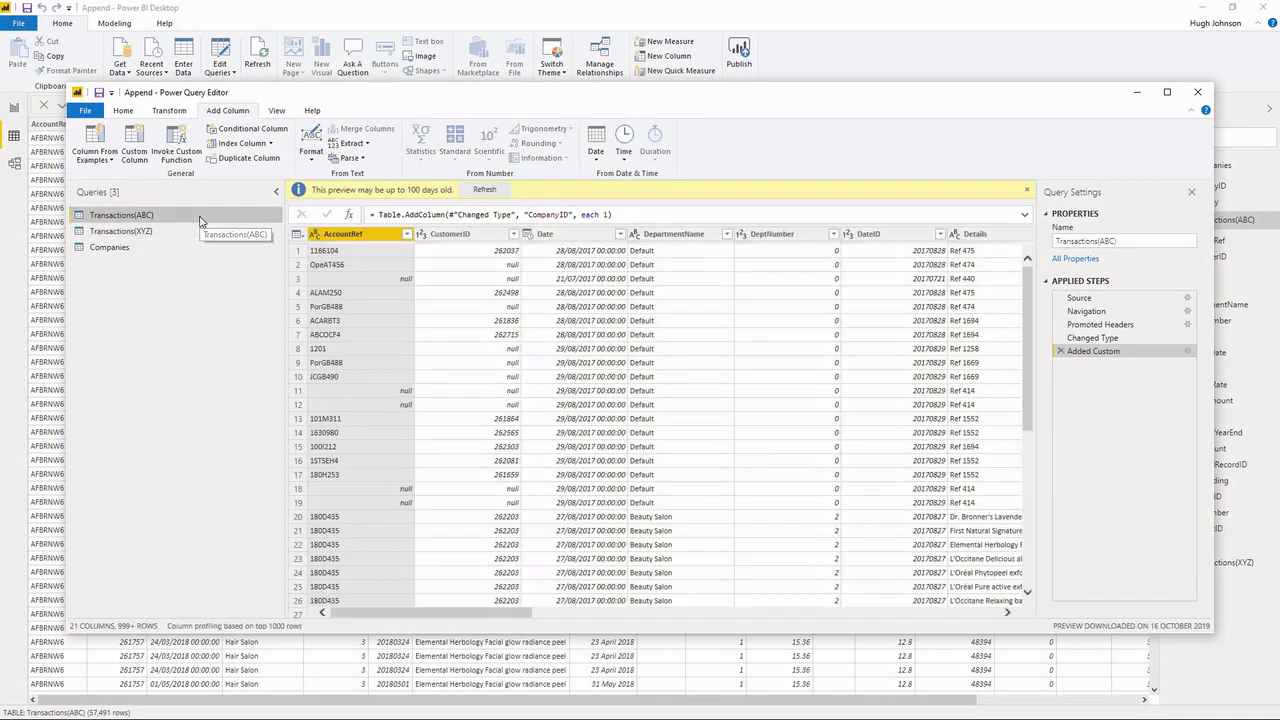
{"action": "left_click", "coordinate": [122, 111]}
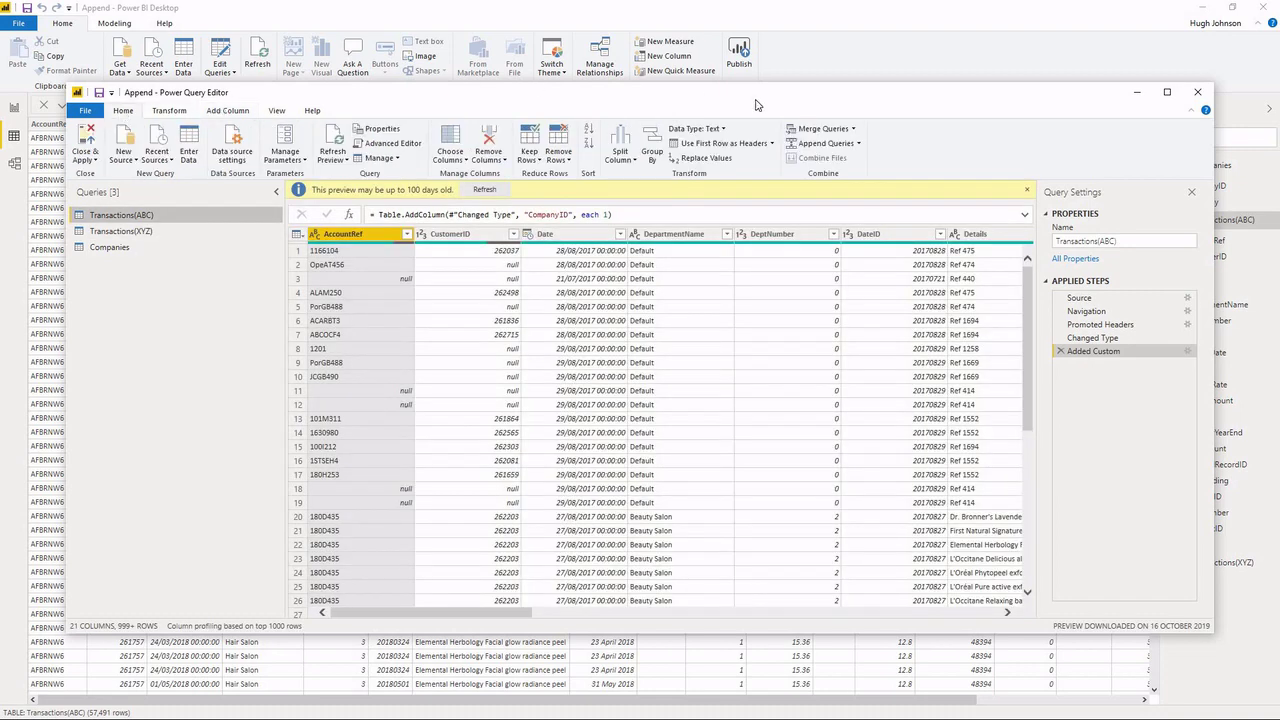
{"action": "left_click", "coordinate": [859, 144]}
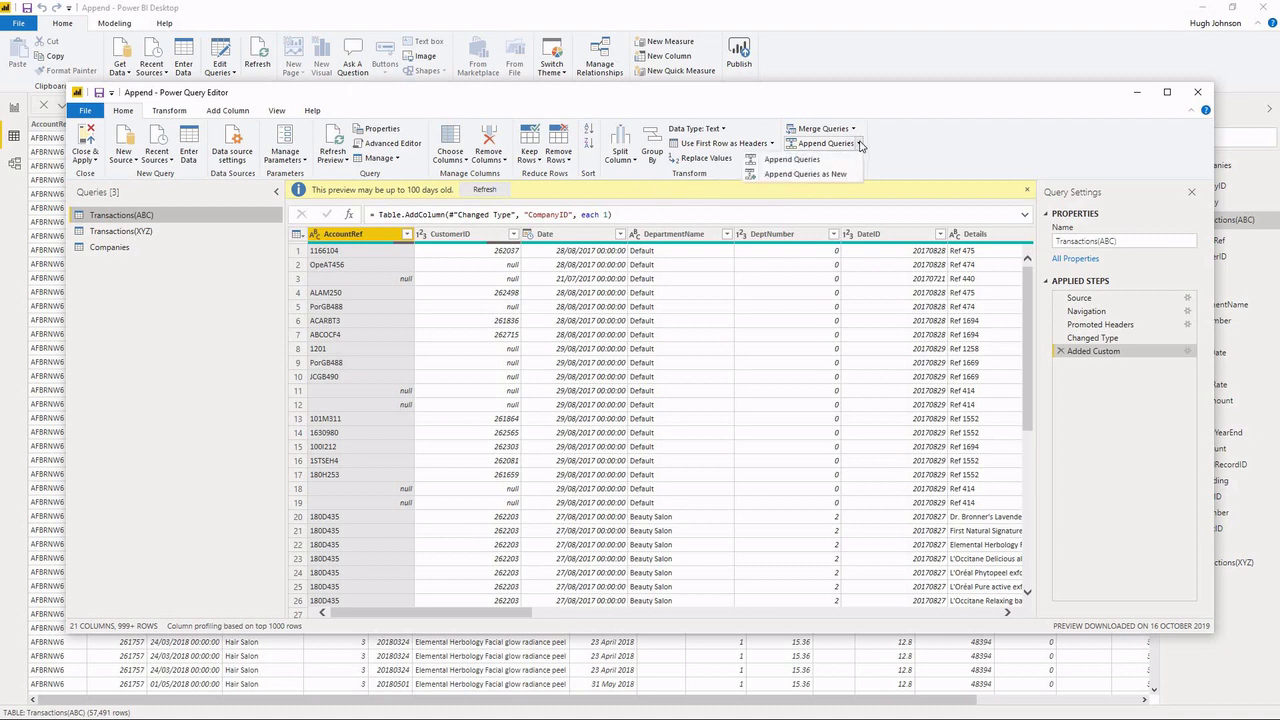
{"action": "left_click", "coordinate": [819, 162]}
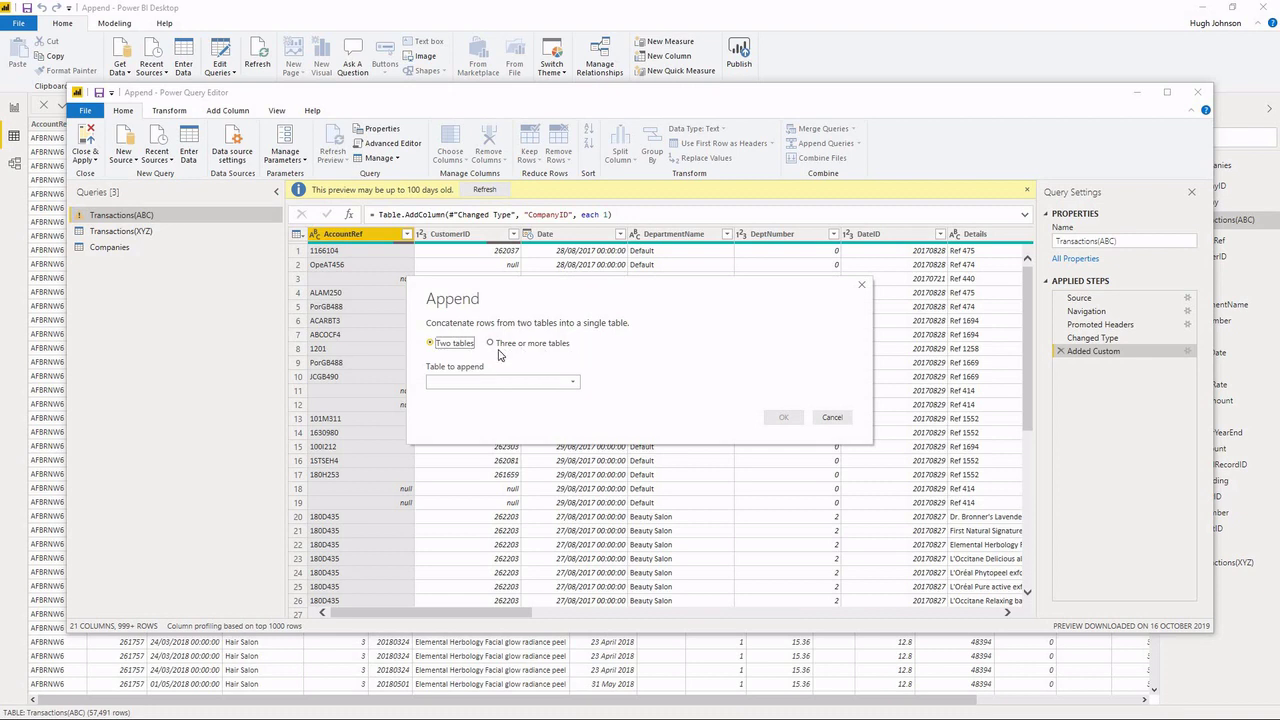
{"action": "left_click", "coordinate": [552, 381]}
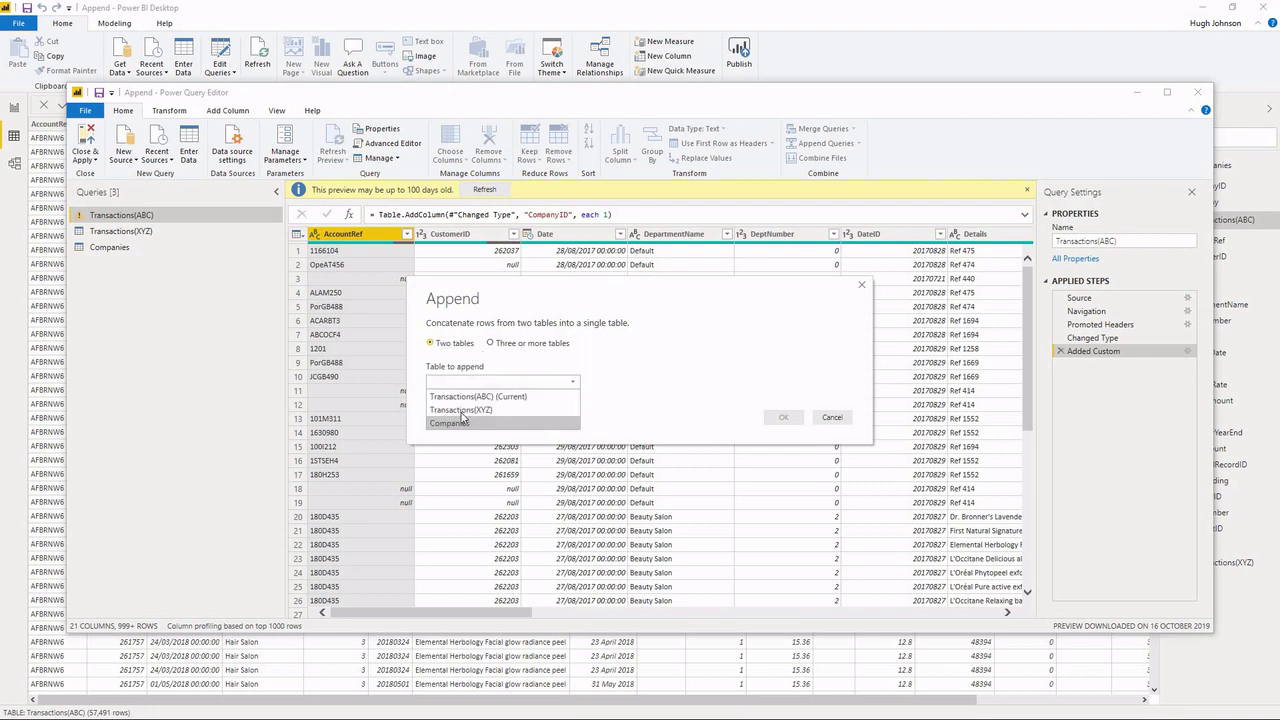
{"action": "left_click", "coordinate": [478, 411]}
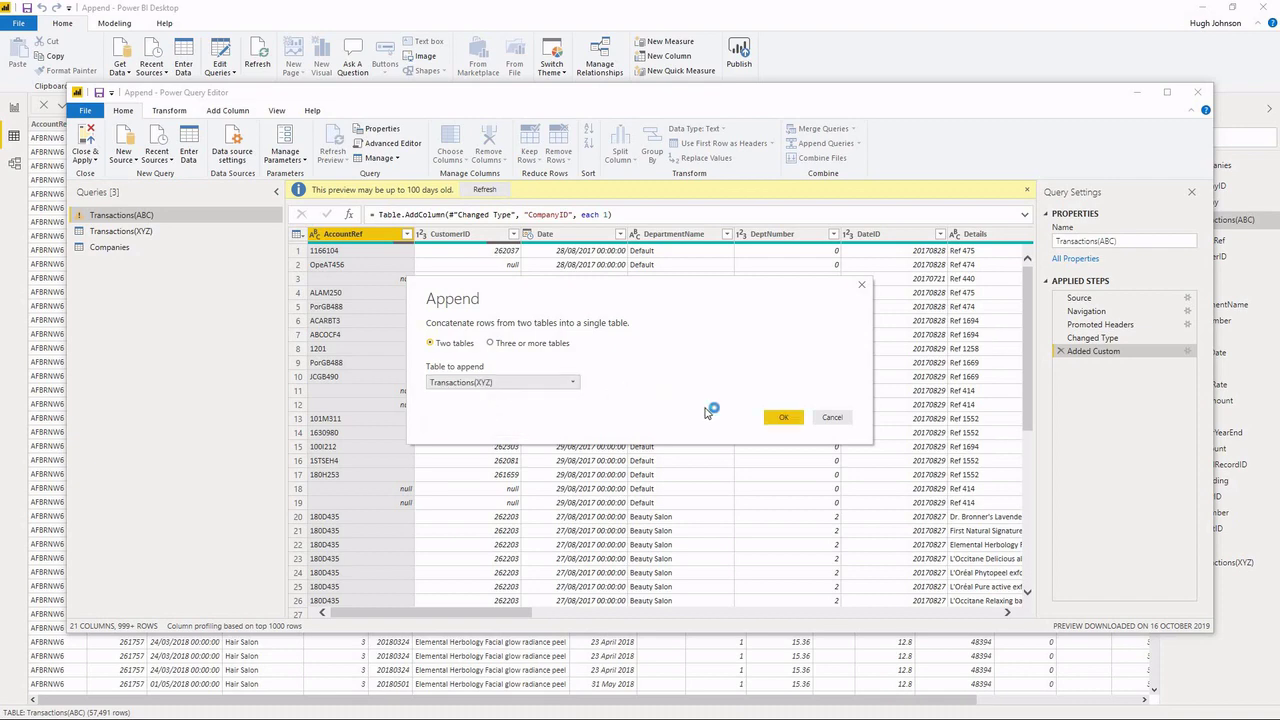
{"action": "left_click", "coordinate": [783, 418]}
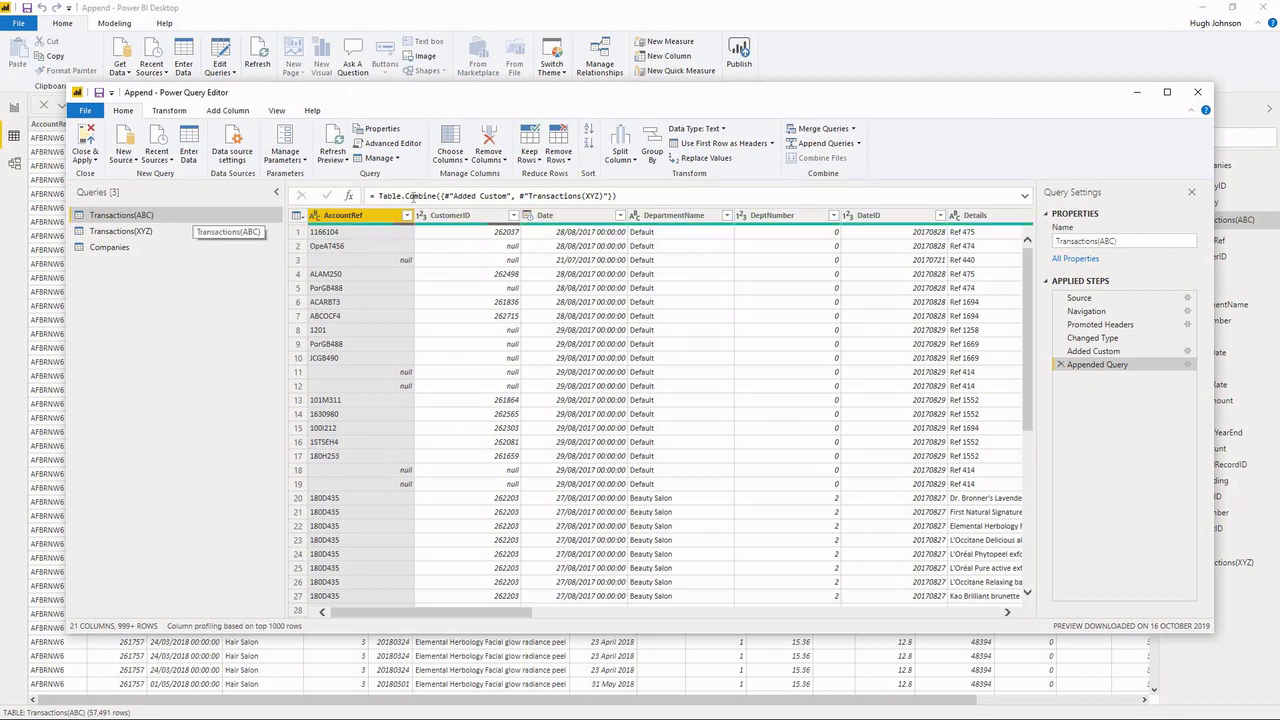
{"action": "left_click", "coordinate": [1138, 241]}
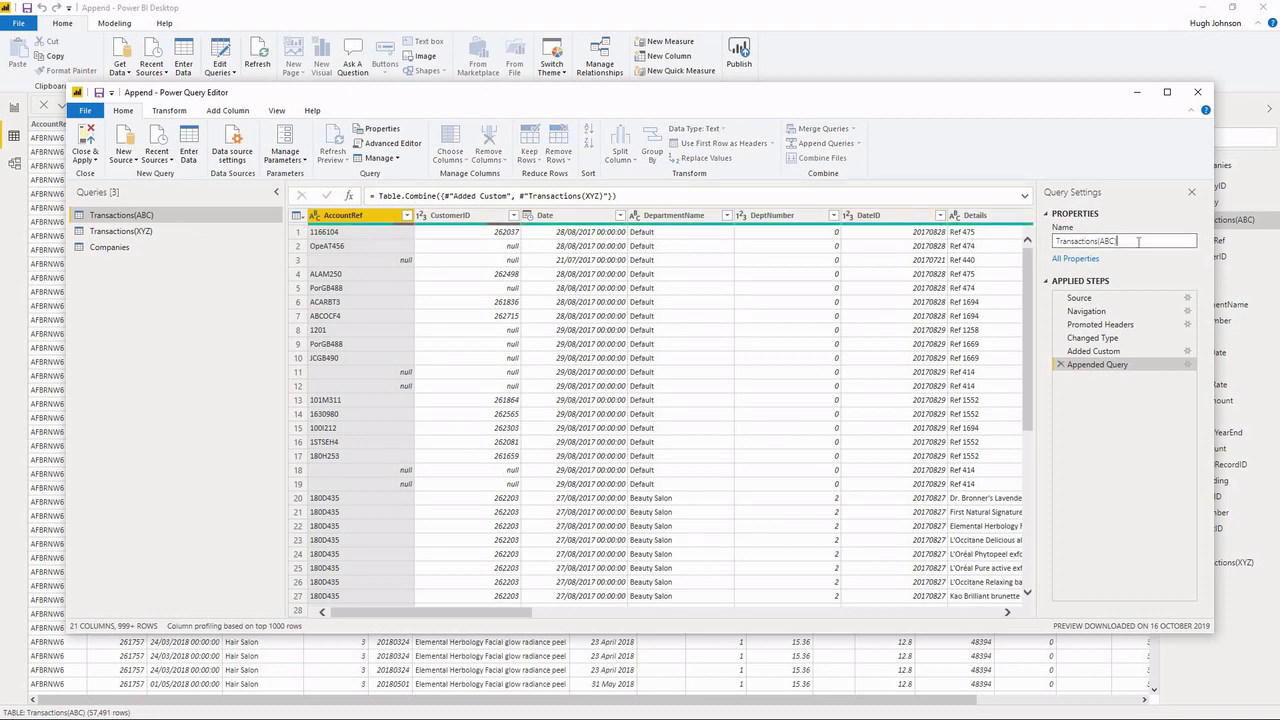
{"action": "key", "text": "BackSpace"}
{"action": "key", "text": "BackSpace"}
{"action": "key", "text": "BackSpace"}
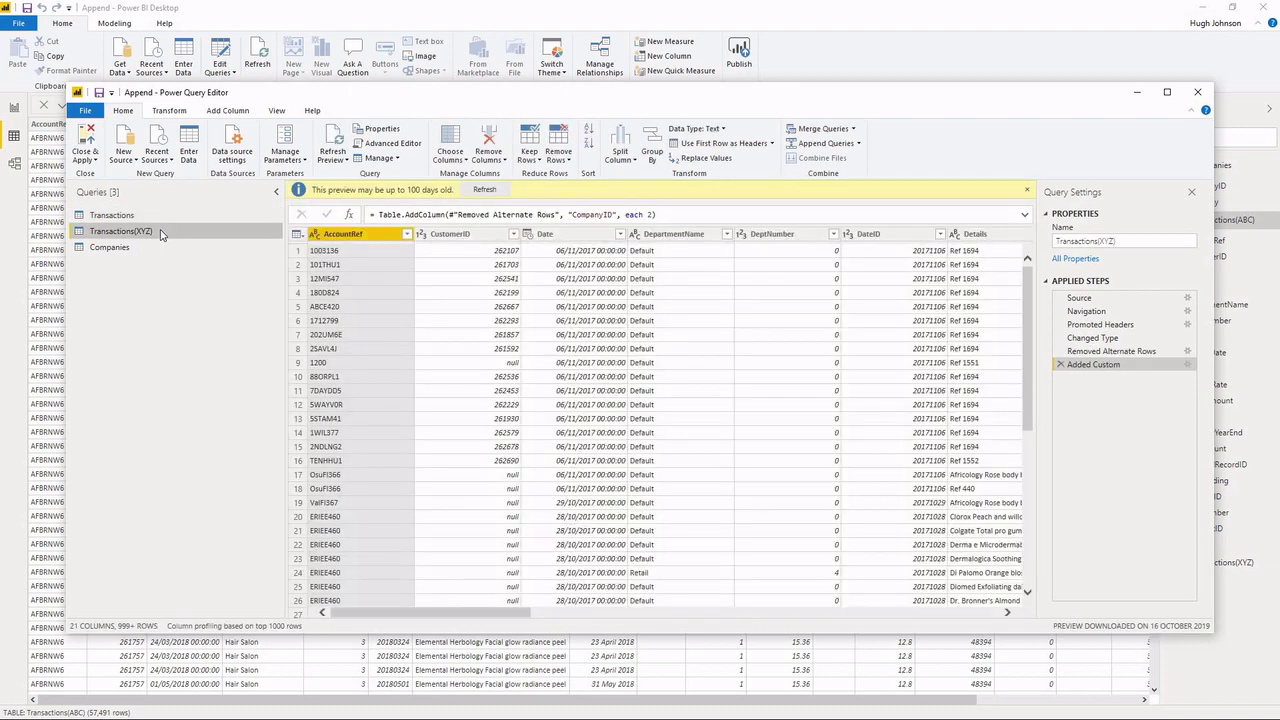
Disable loading for Transactions(XYZ), accept the warning, and Close & Apply the query changes.
{"action": "right_click", "coordinate": [160, 234]}
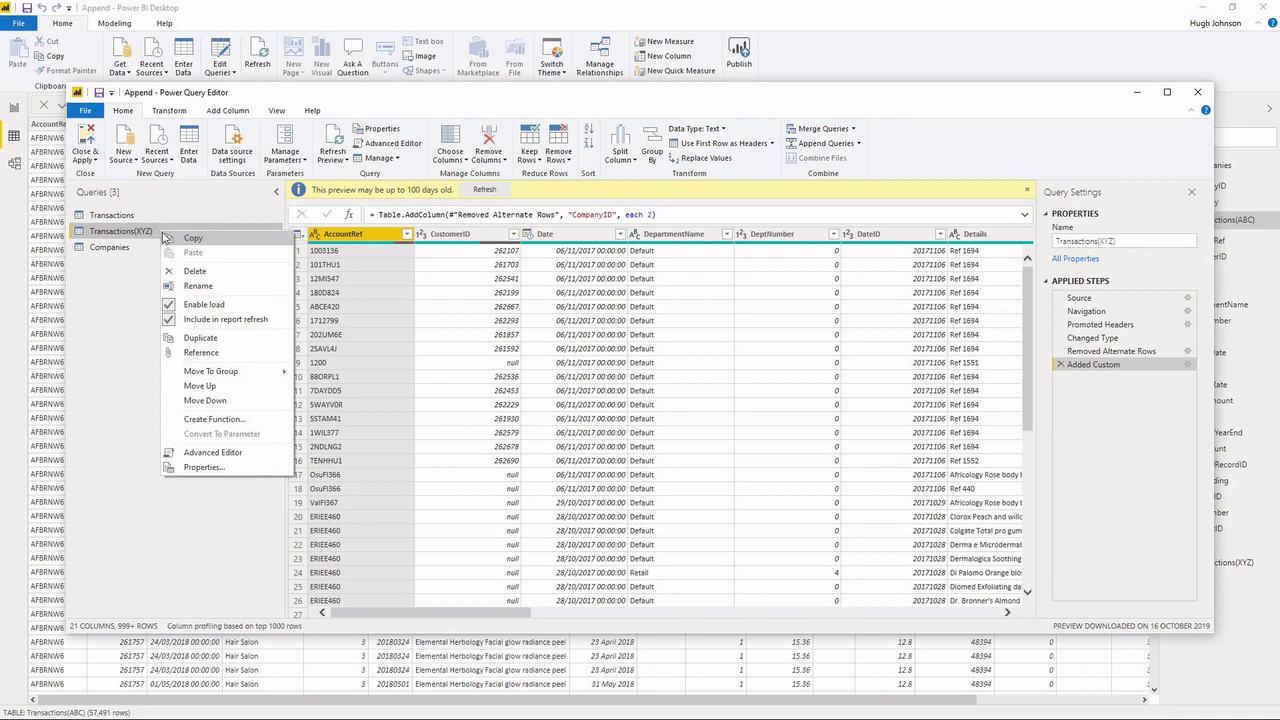
{"action": "left_click", "coordinate": [169, 307]}
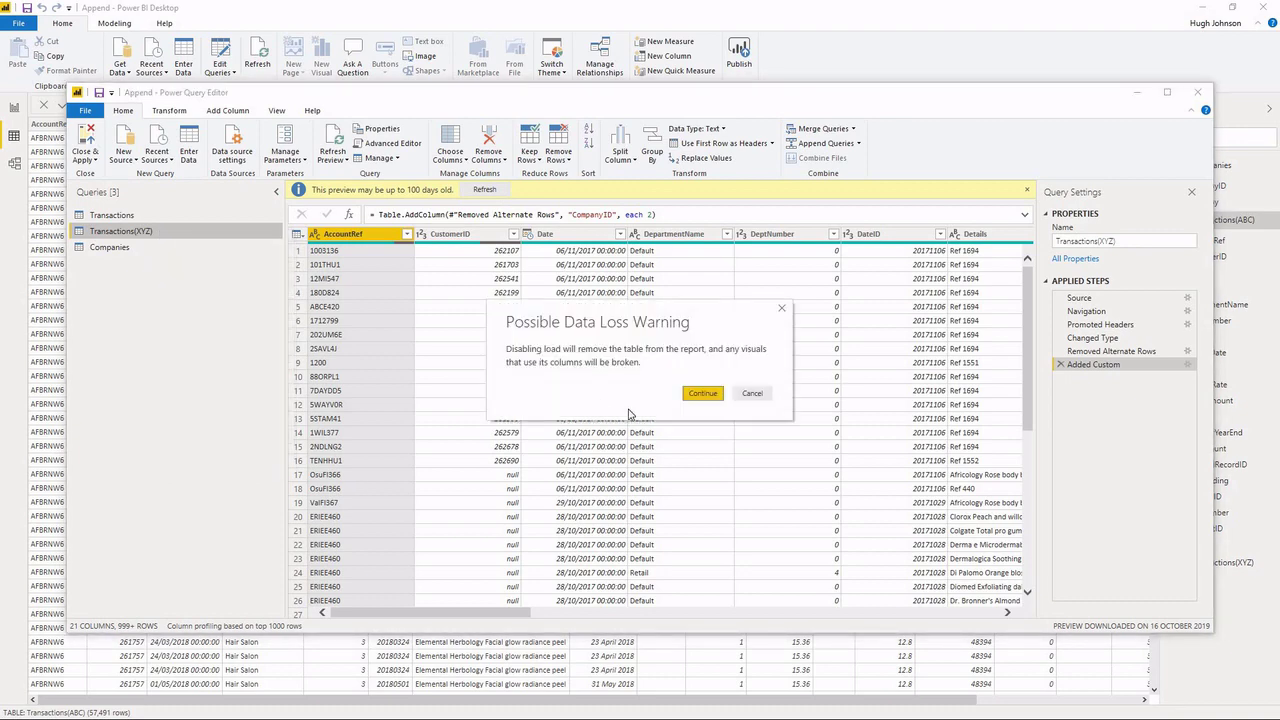
{"action": "left_click", "coordinate": [703, 395]}
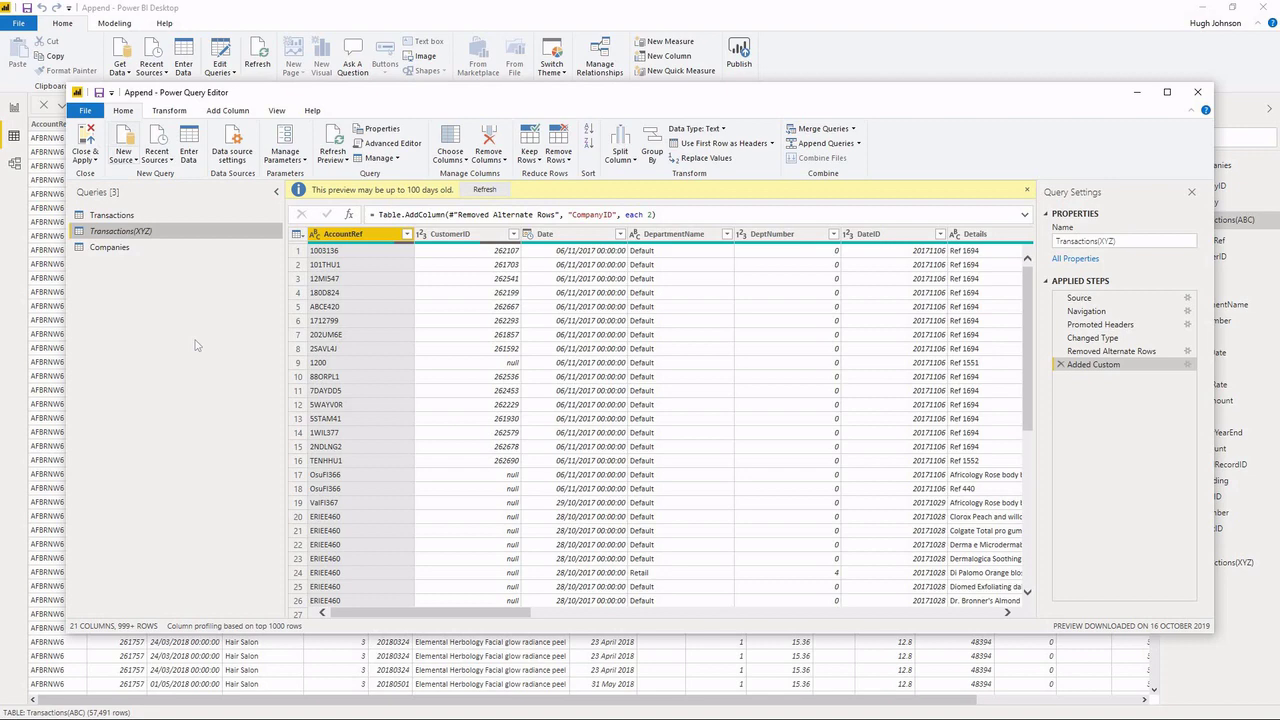
{"action": "left_click", "coordinate": [85, 140]}
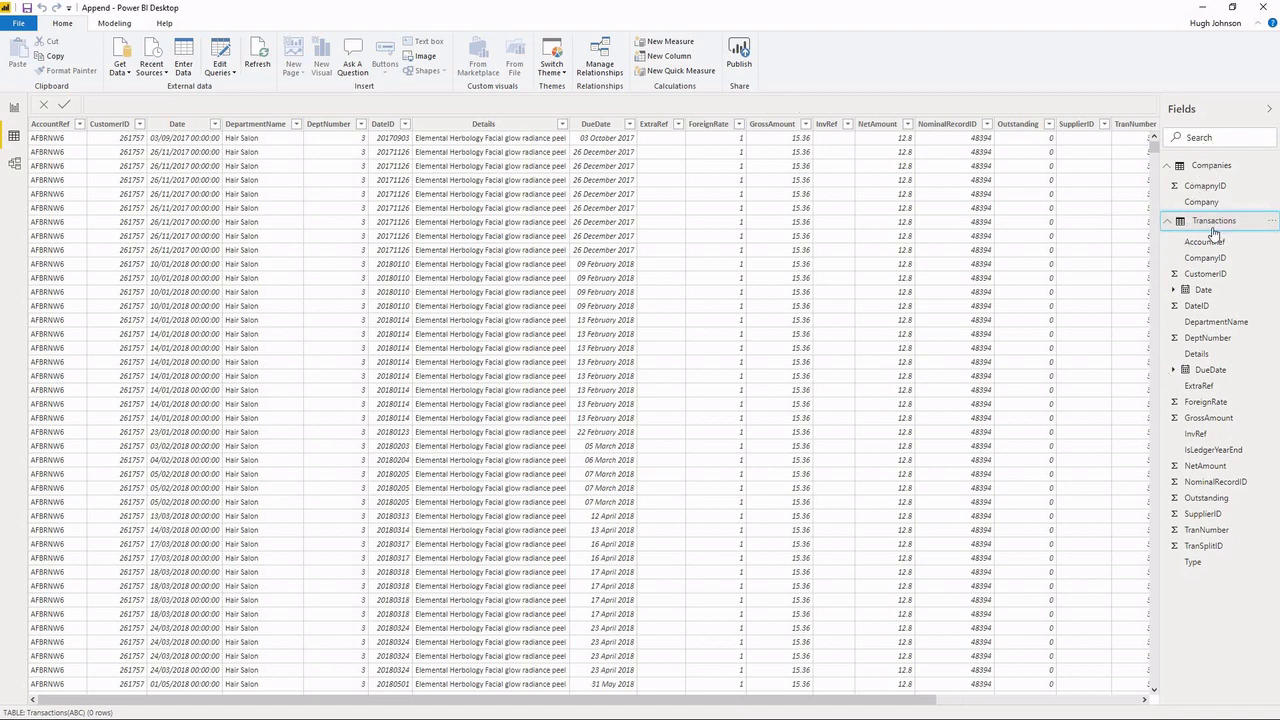
{"action": "left_click_drag", "start_coordinate": [931, 700], "coordinate": [1076, 686]}
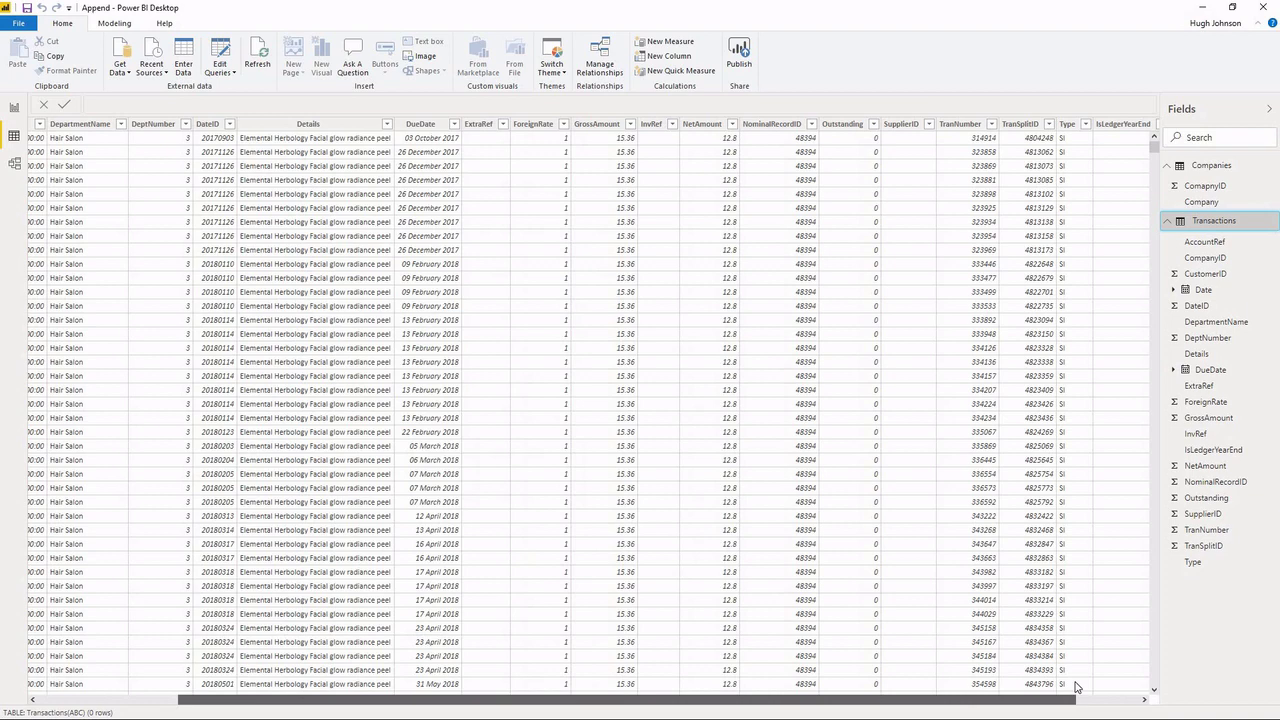
{"action": "left_click", "coordinate": [1114, 124]}
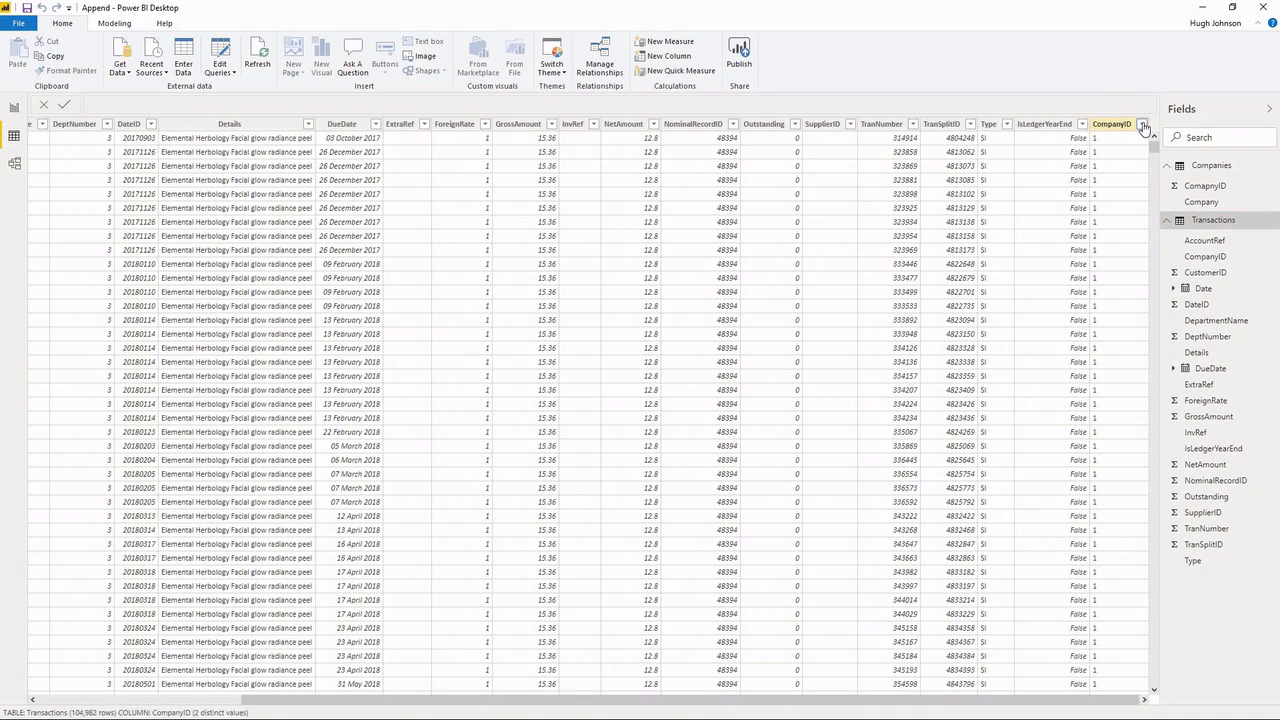
{"action": "left_click", "coordinate": [1142, 124]}
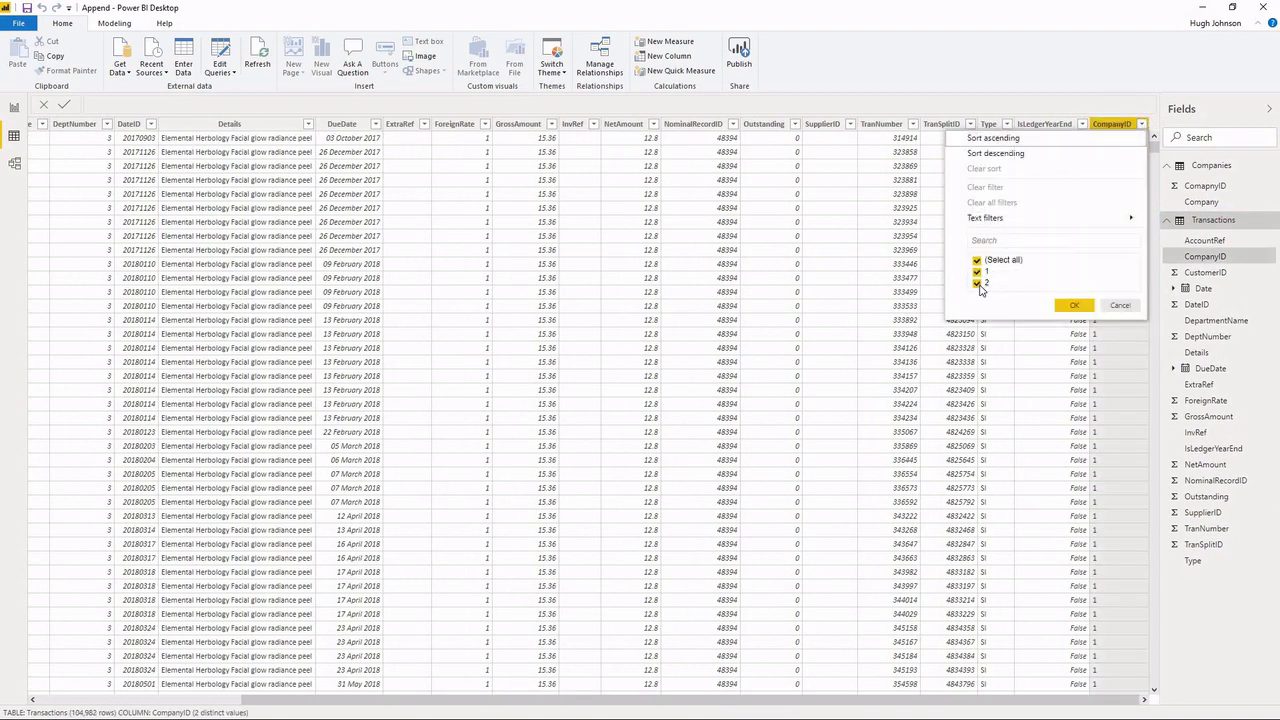
{"action": "left_click", "coordinate": [1075, 307]}
{"action": "left_click", "coordinate": [1075, 307]}
In Model view, link Companies to Transactions on CompanyID, then return to the report.
{"action": "left_click", "coordinate": [14, 163]}
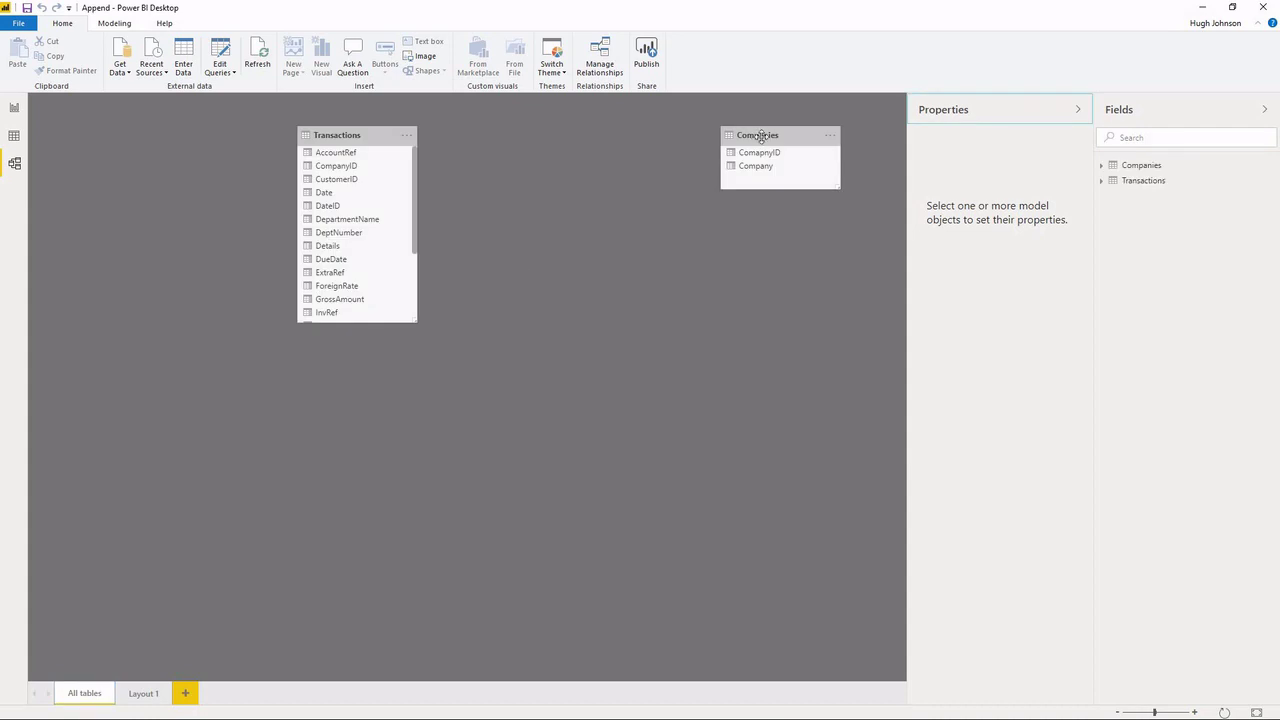
{"action": "left_click_drag", "start_coordinate": [760, 134], "coordinate": [626, 163]}
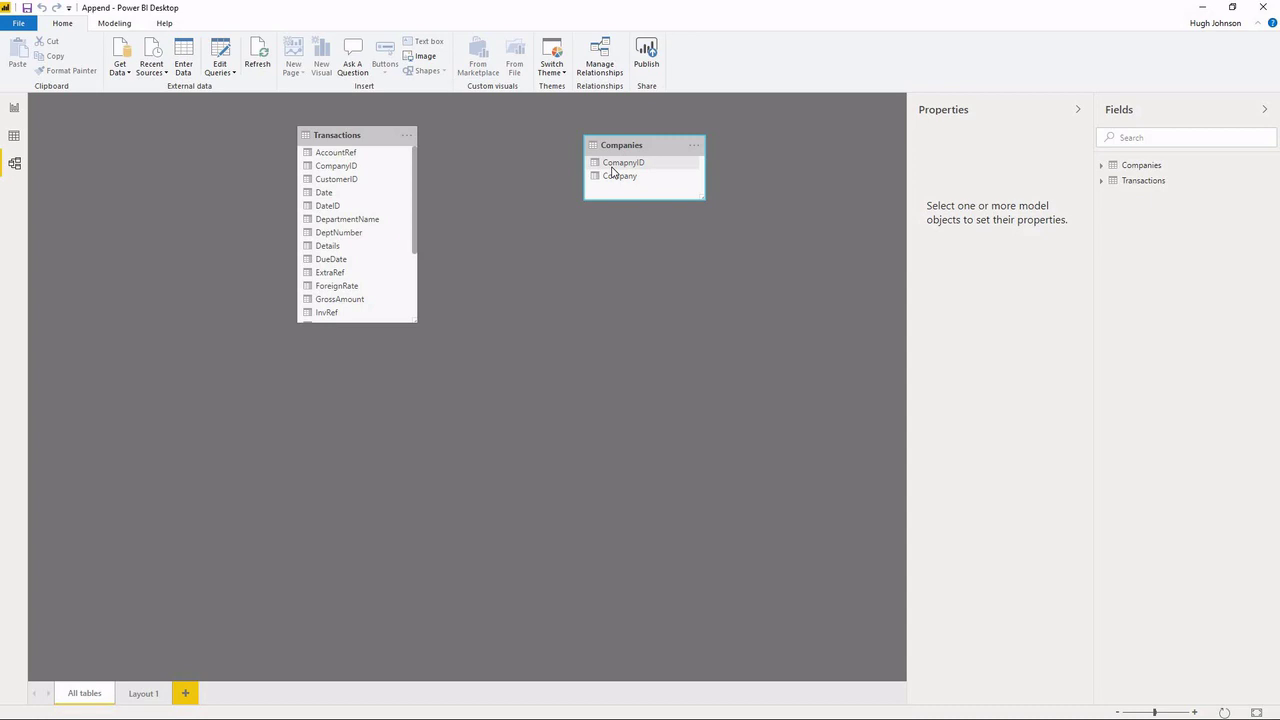
{"action": "left_click_drag", "start_coordinate": [626, 165], "coordinate": [343, 172]}
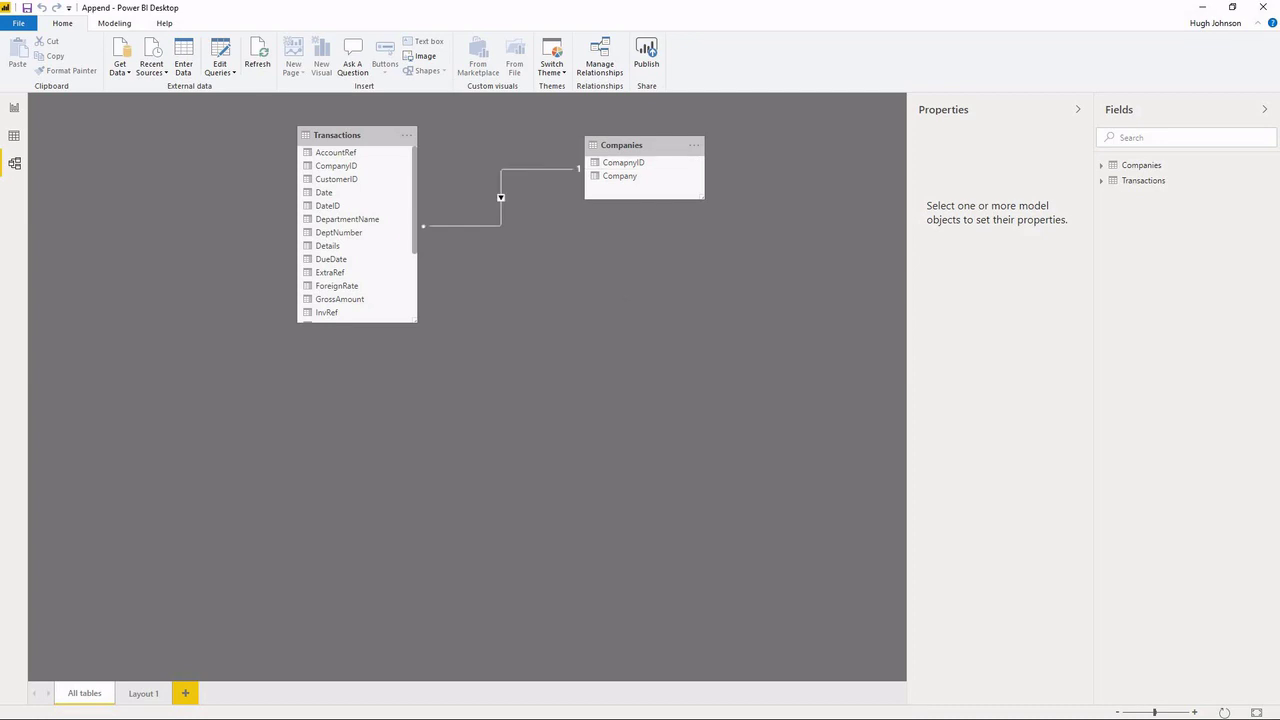
{"action": "left_click", "coordinate": [13, 109]}
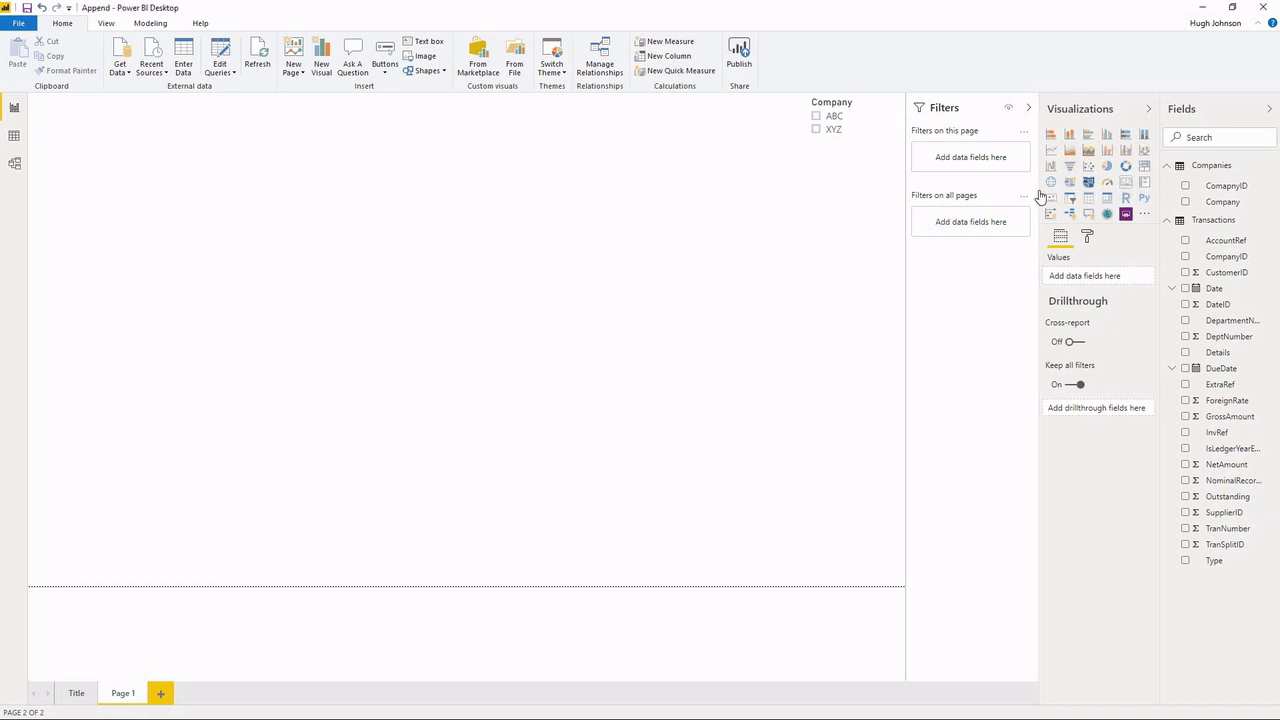
Add a centred NetAmount card with a Type visual filter limited to SI, SD and SC.
{"action": "left_click", "coordinate": [1126, 184]}
{"action": "left_click_drag", "start_coordinate": [287, 272], "coordinate": [537, 228]}
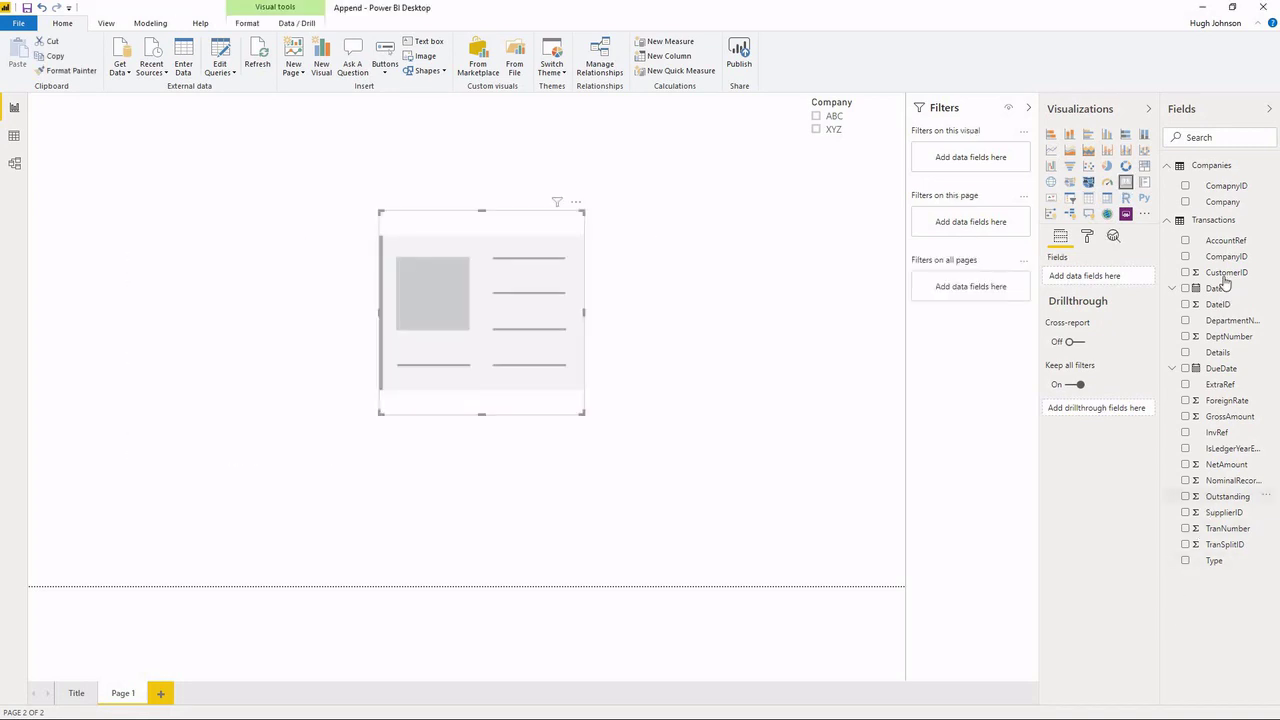
{"action": "left_click", "coordinate": [1185, 465]}
{"action": "left_click_drag", "start_coordinate": [1215, 563], "coordinate": [972, 205]}
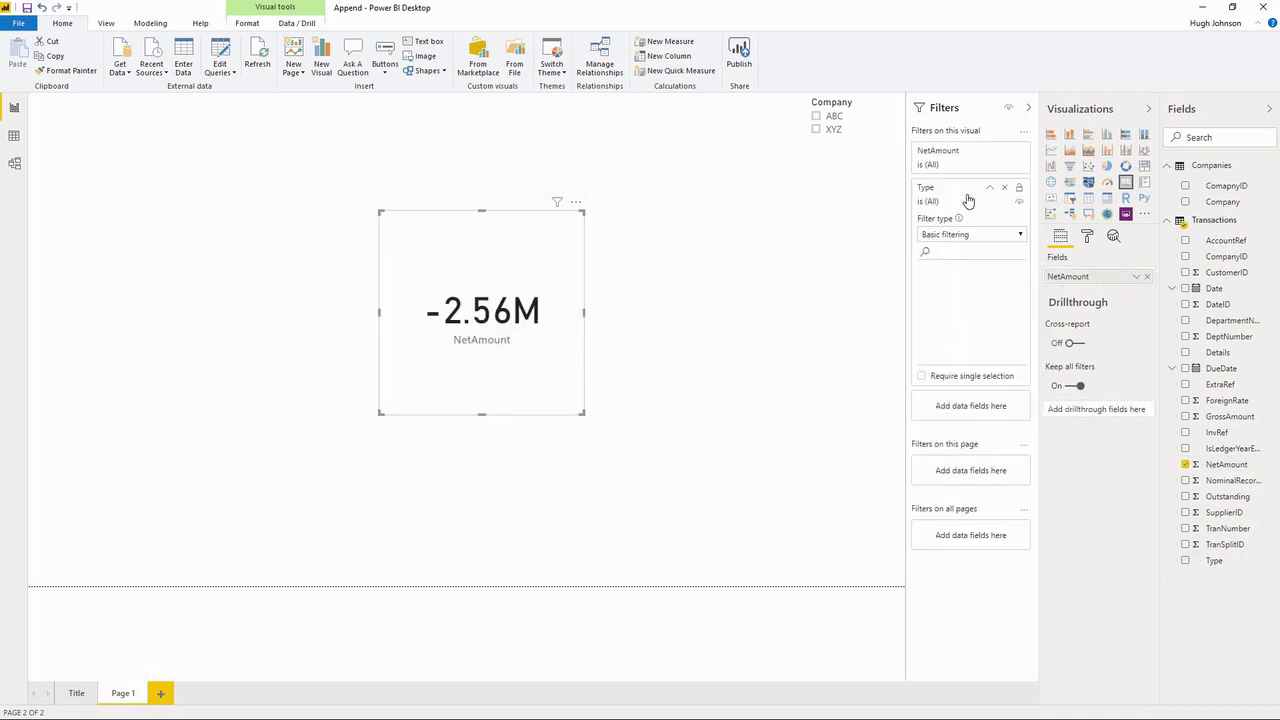
{"action": "scroll", "coordinate": [1023, 290], "scroll_direction": "down", "scroll_amount": 5}
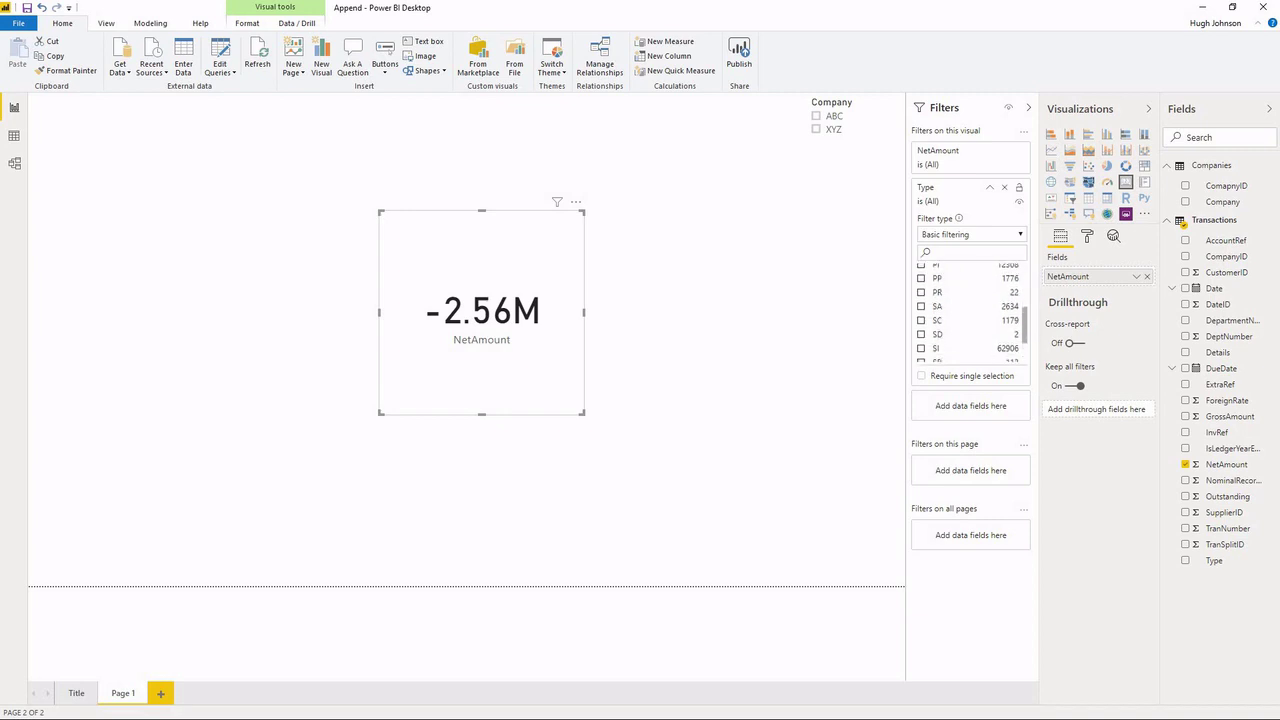
{"action": "left_click", "coordinate": [921, 337]}
{"action": "left_click", "coordinate": [921, 323]}
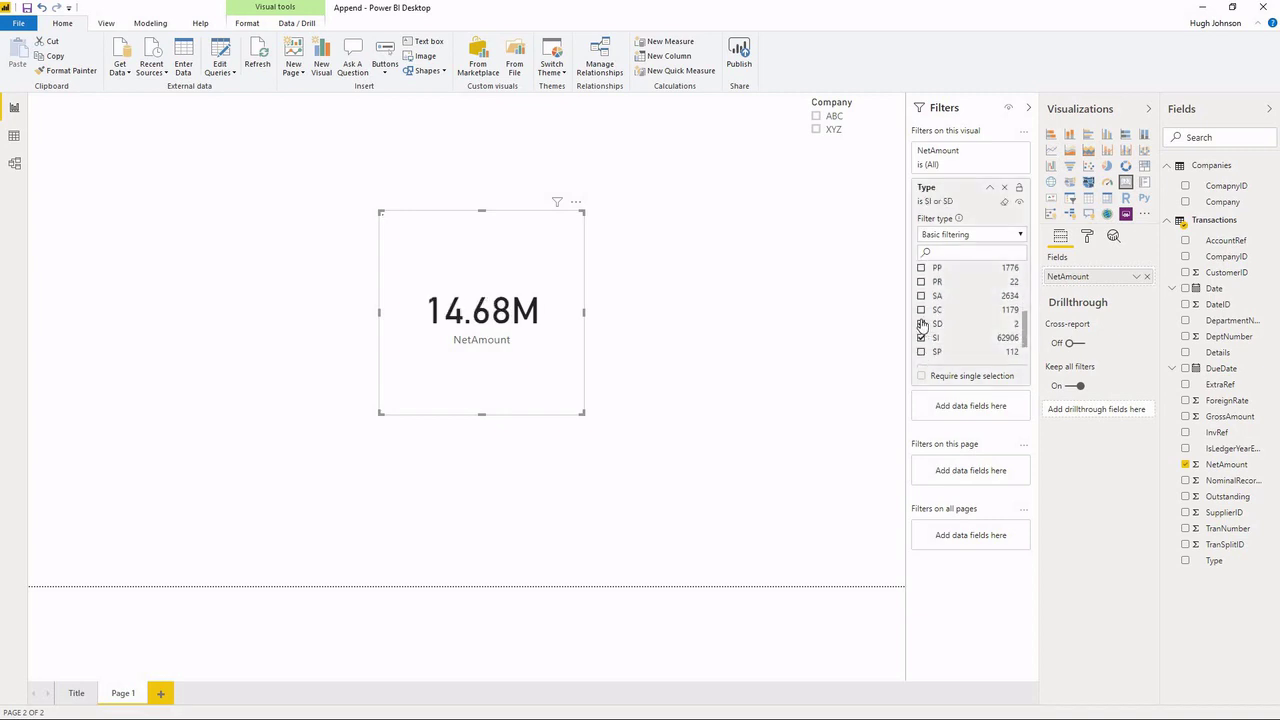
{"action": "left_click", "coordinate": [921, 310]}
{"action": "left_click", "coordinate": [744, 263]}
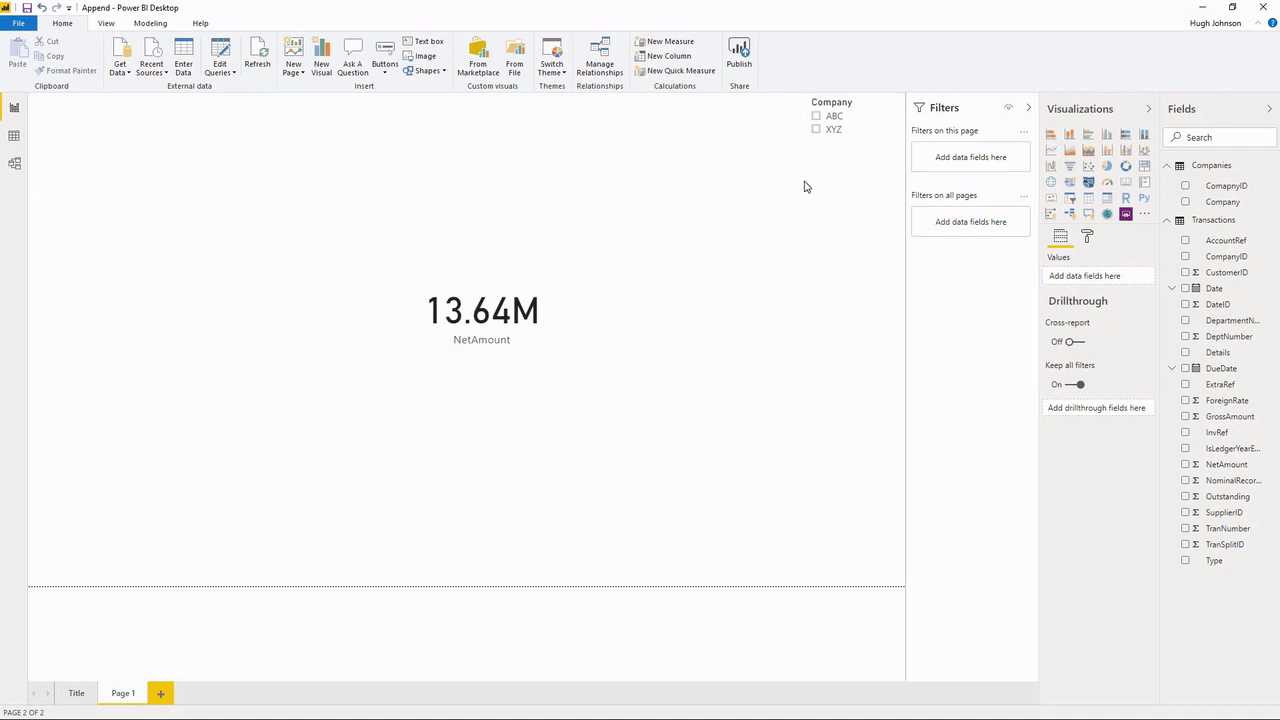
Test the Company slicer with XYZ, then ABC, then clear the selection.
{"action": "left_click", "coordinate": [816, 131]}
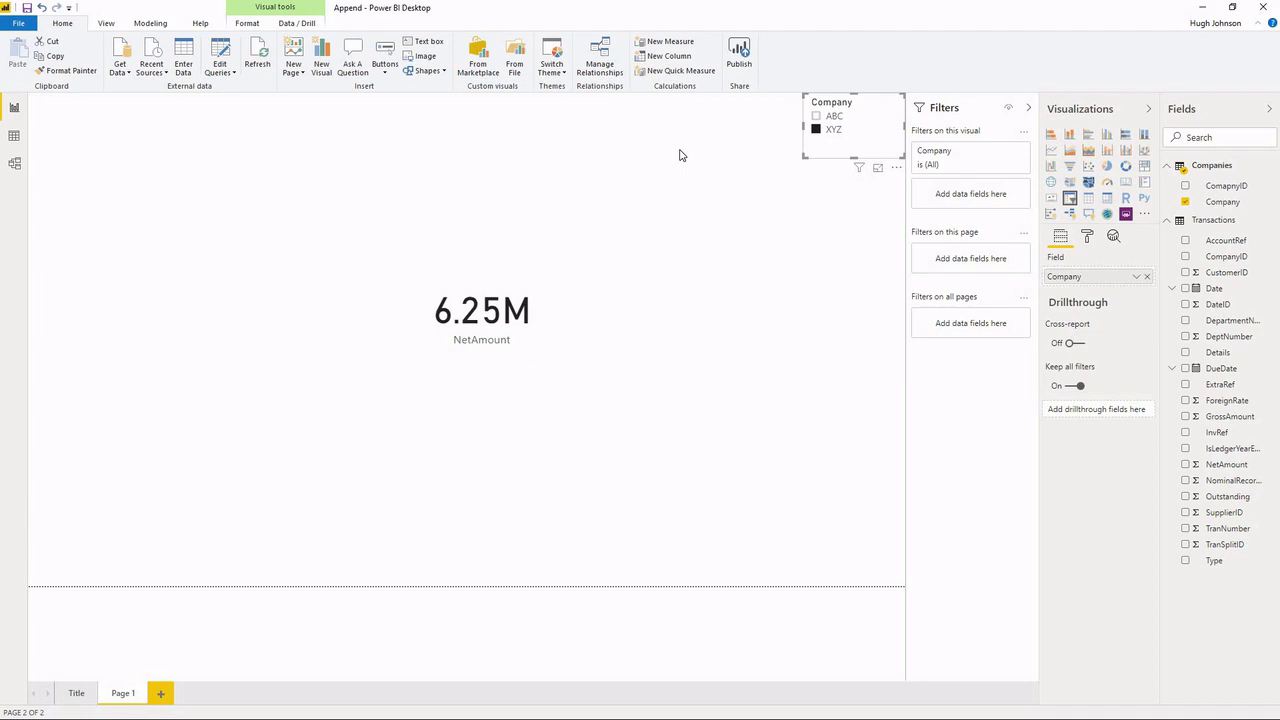
{"action": "left_click", "coordinate": [816, 117]}
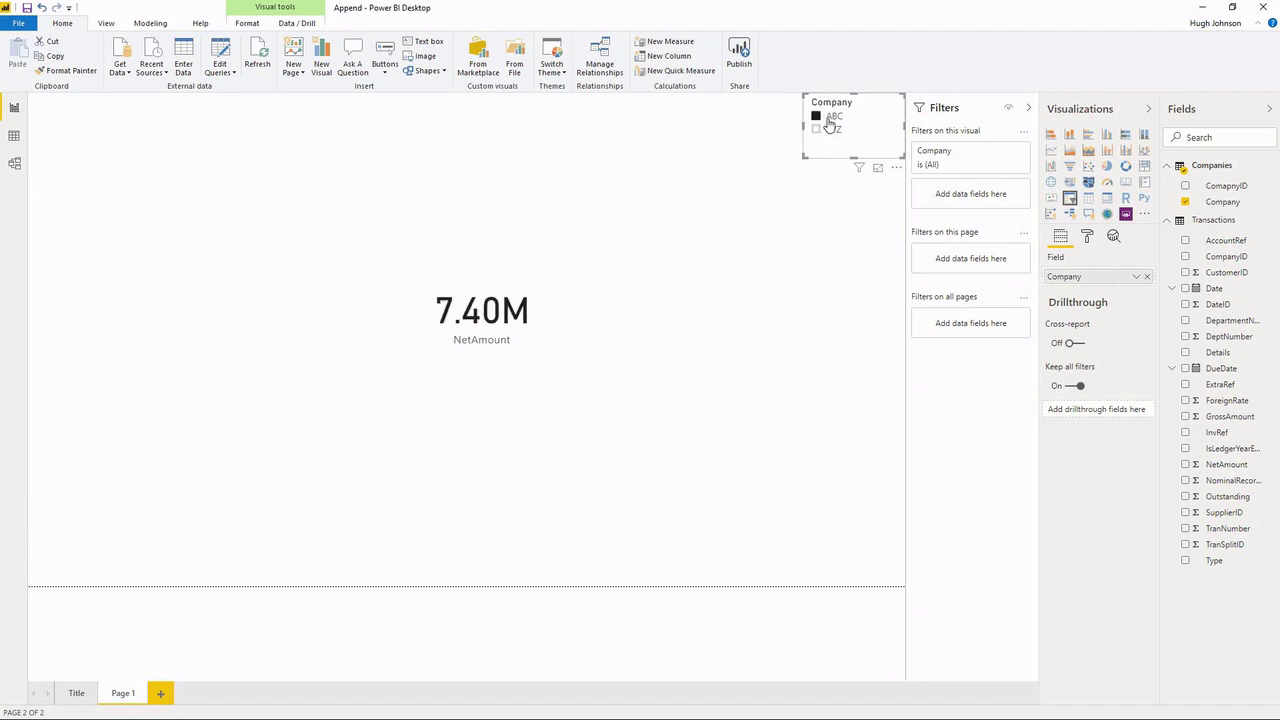
{"action": "left_click", "coordinate": [828, 119]}
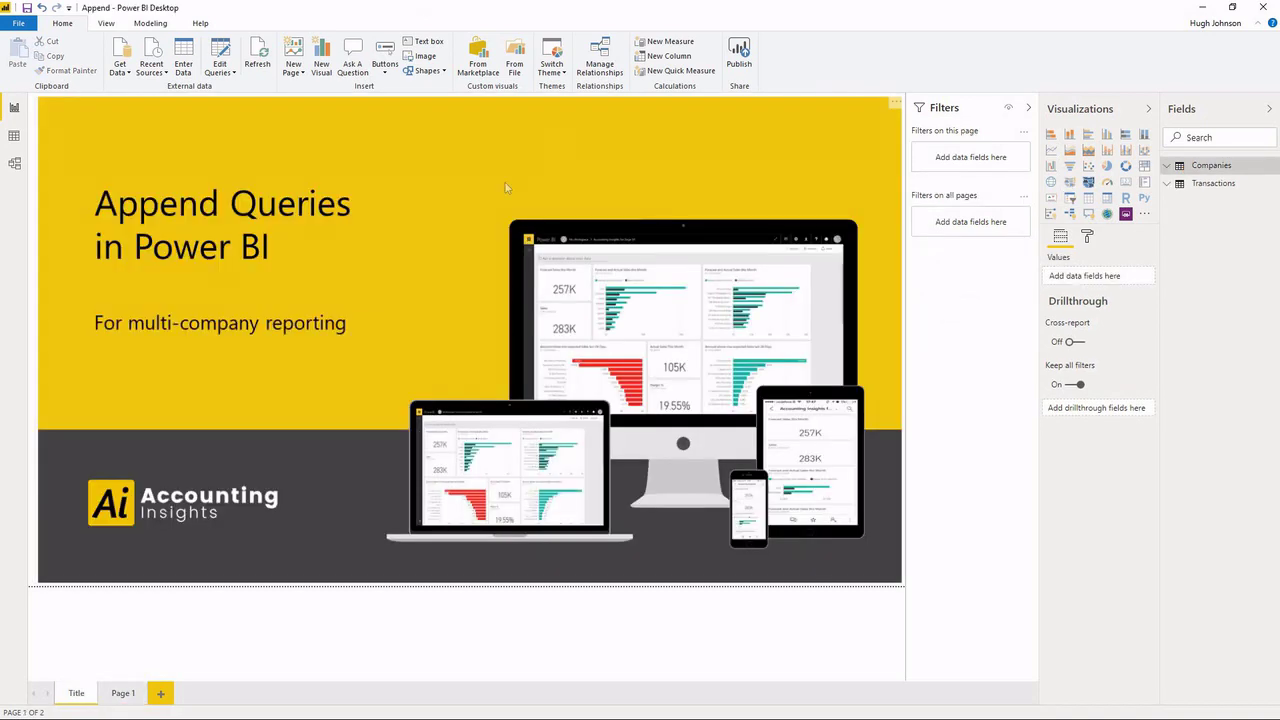